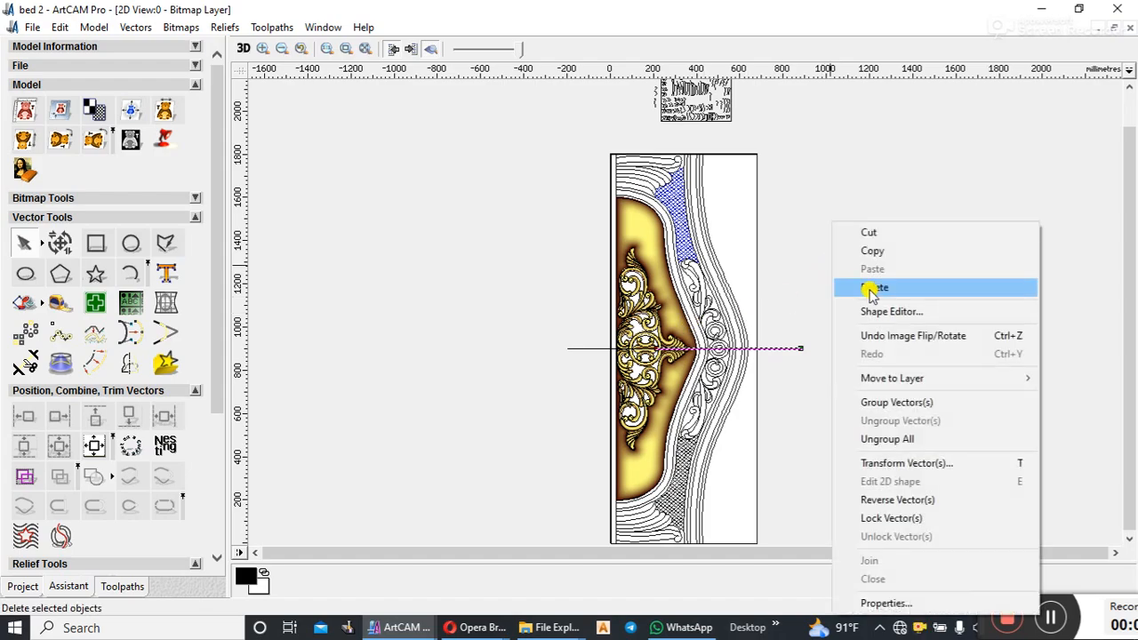
# Step: Delete the two horizontal line vectors crossing the middle of the bed panel
pyautogui.click(874, 289)
pyautogui.click(584, 349)
pyautogui.rightClick(536, 312)
pyautogui.click(568, 291)
pyautogui.scroll(-1, 756, 305)
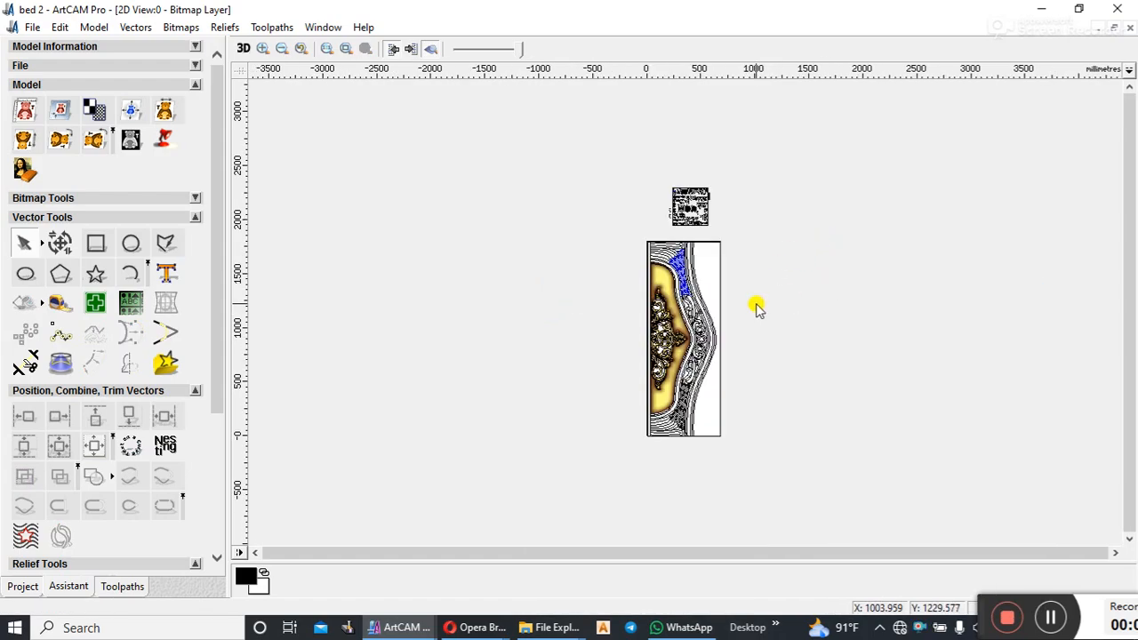
pyautogui.moveTo(621, 230); pyautogui.dragTo(719, 472)
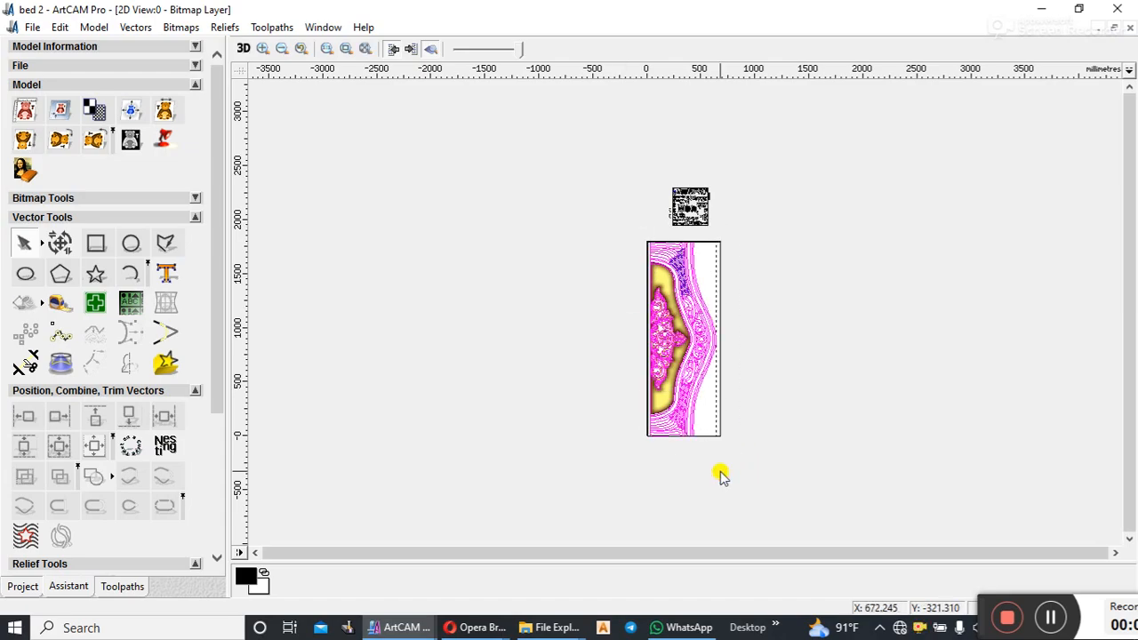
pyautogui.scroll(1, 697, 305)
pyautogui.scroll(3, 684, 315)
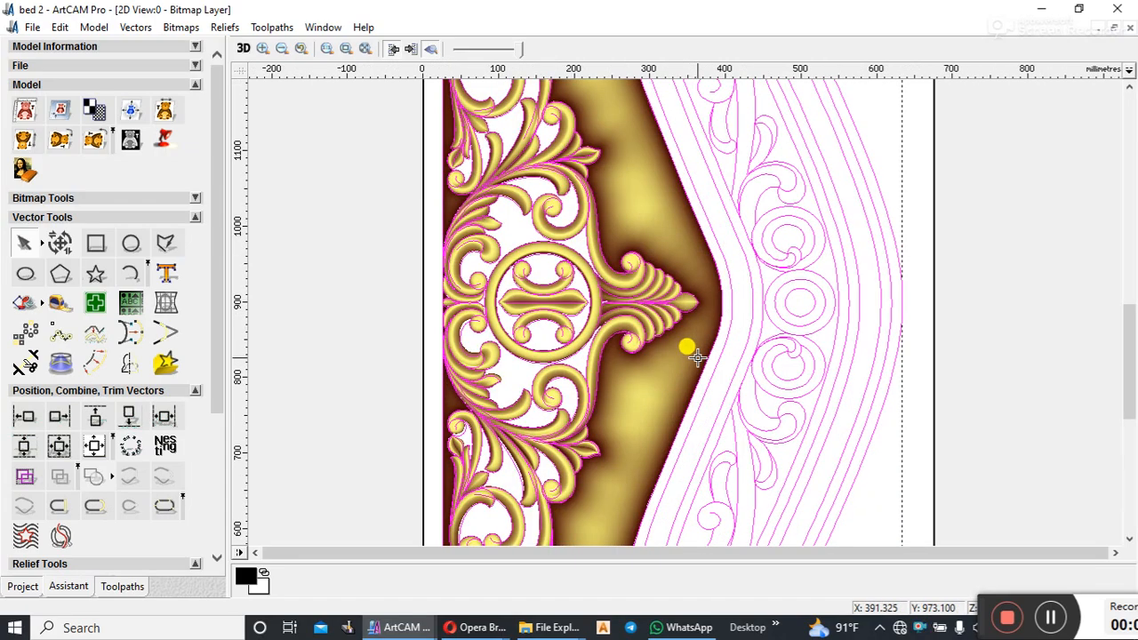
pyautogui.scroll(-1, 656, 372)
pyautogui.click(890, 294)
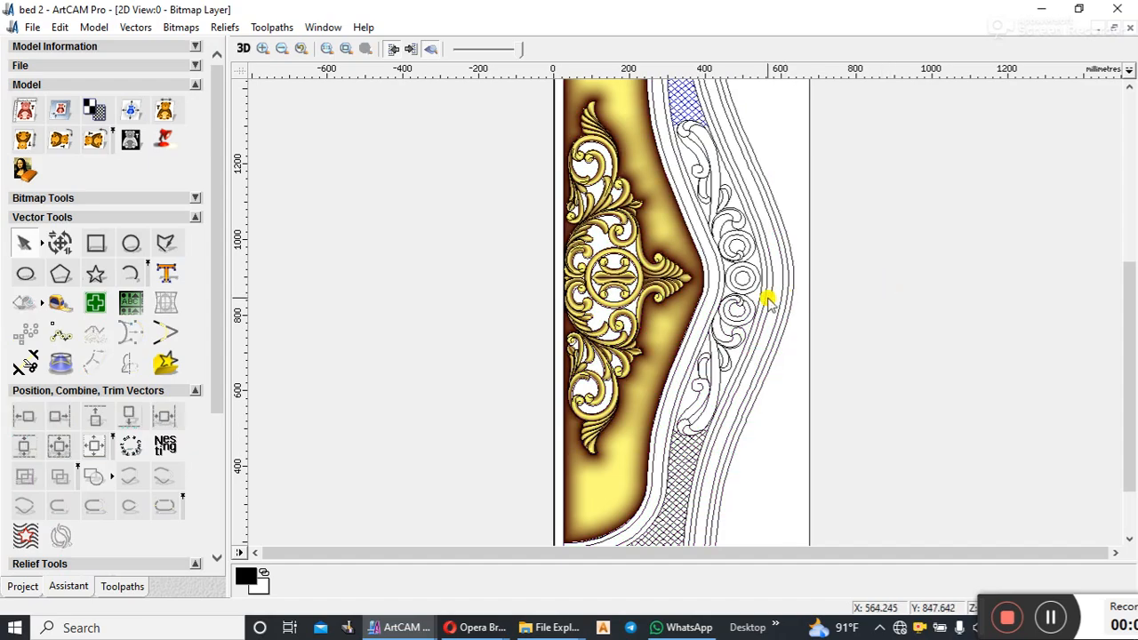
# Step: Select all vectors of the carved scroll ornament, including the leaf tip pointing toward the curved border
pyautogui.scroll(-1, 762, 300)
pyautogui.moveTo(602, 232); pyautogui.dragTo(665, 418)
pyautogui.scroll(2, 658, 293)
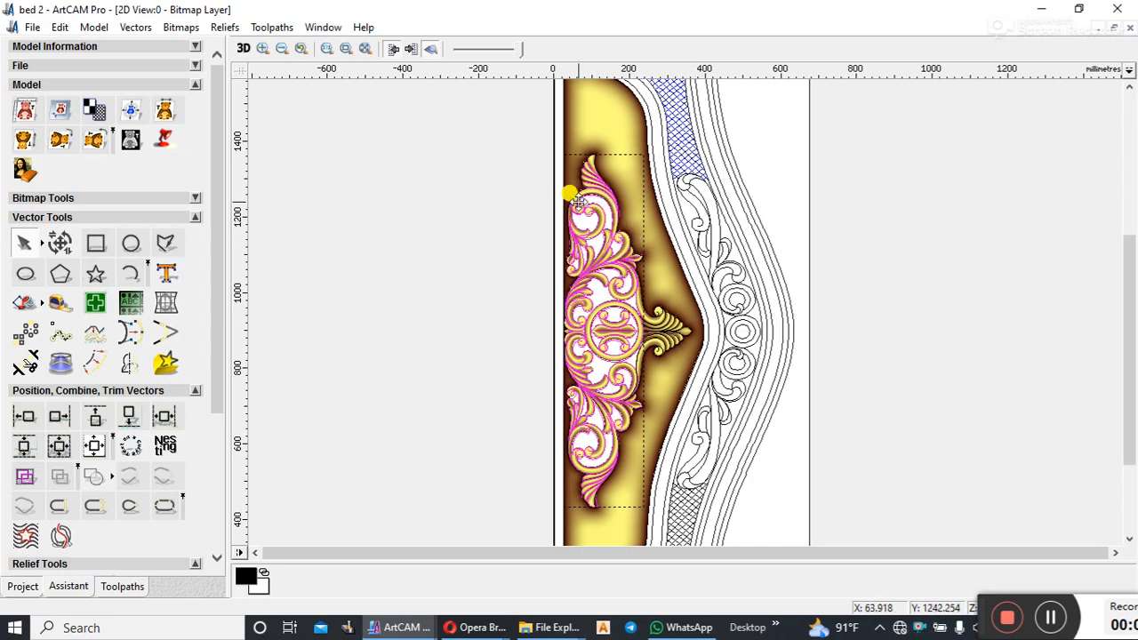
pyautogui.moveTo(569, 178); pyautogui.dragTo(647, 368)
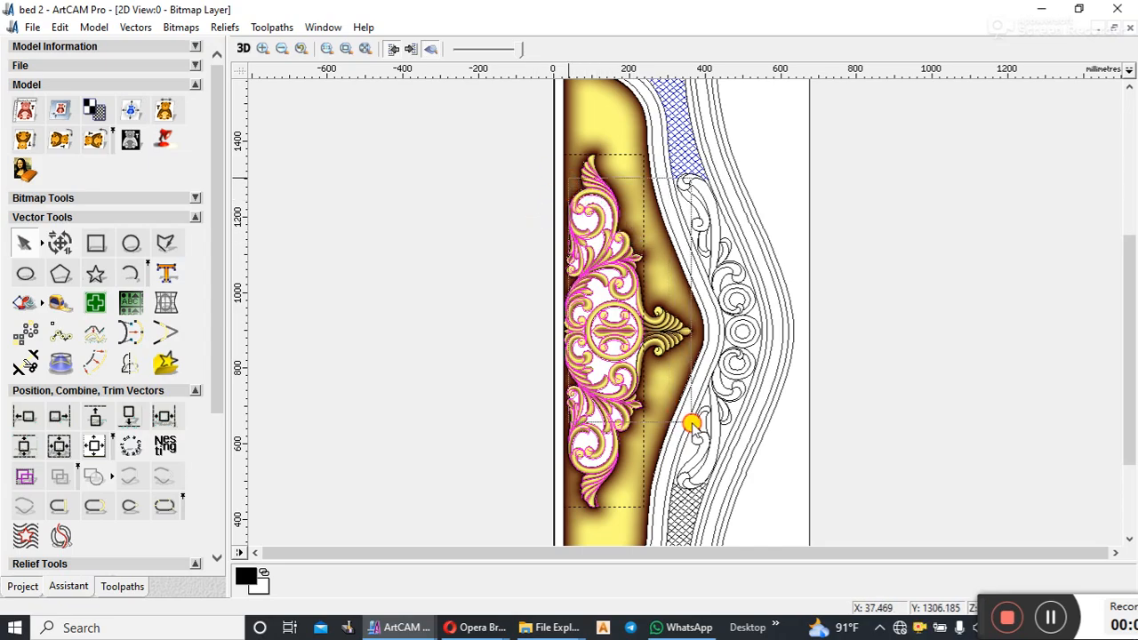
pyautogui.scroll(4, 678, 346)
pyautogui.scroll(1, 658, 302)
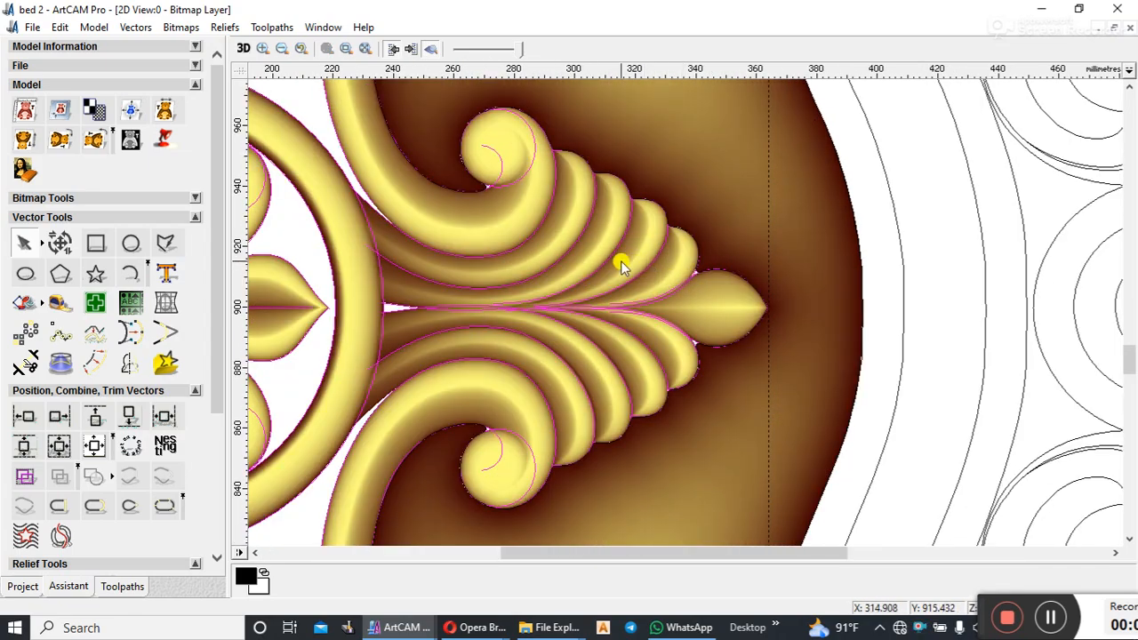
pyautogui.scroll(-1, 569, 249)
# Step: Hide the relief preview and inspect the selected ornament vectors up close along their outer edges
pyautogui.click(430, 48)
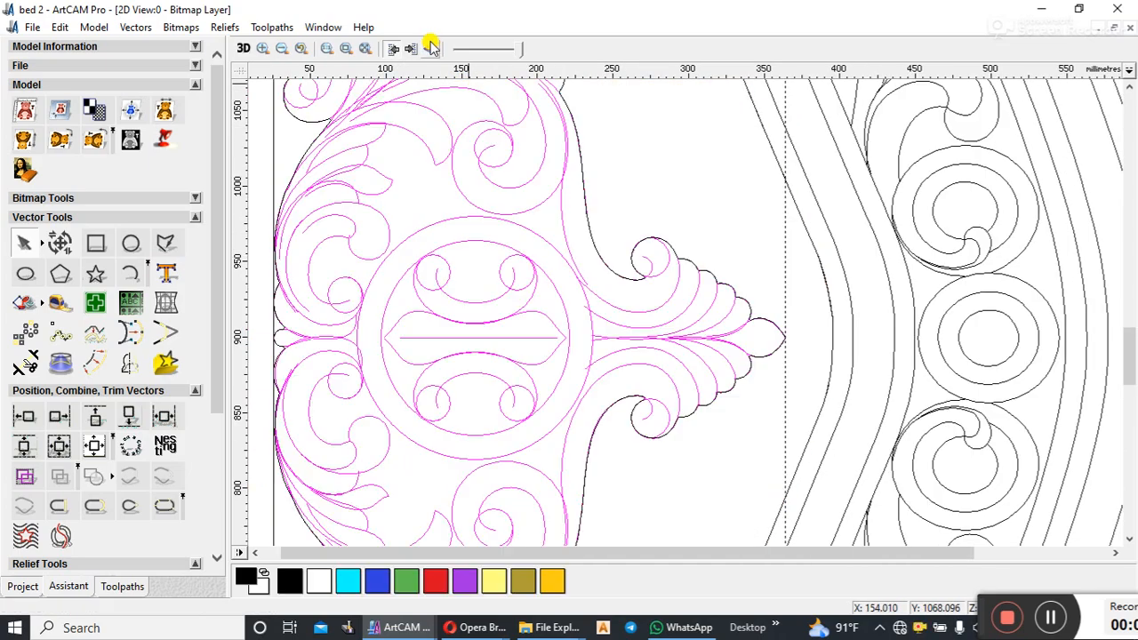
pyautogui.scroll(2, 676, 281)
pyautogui.scroll(-6, 675, 281)
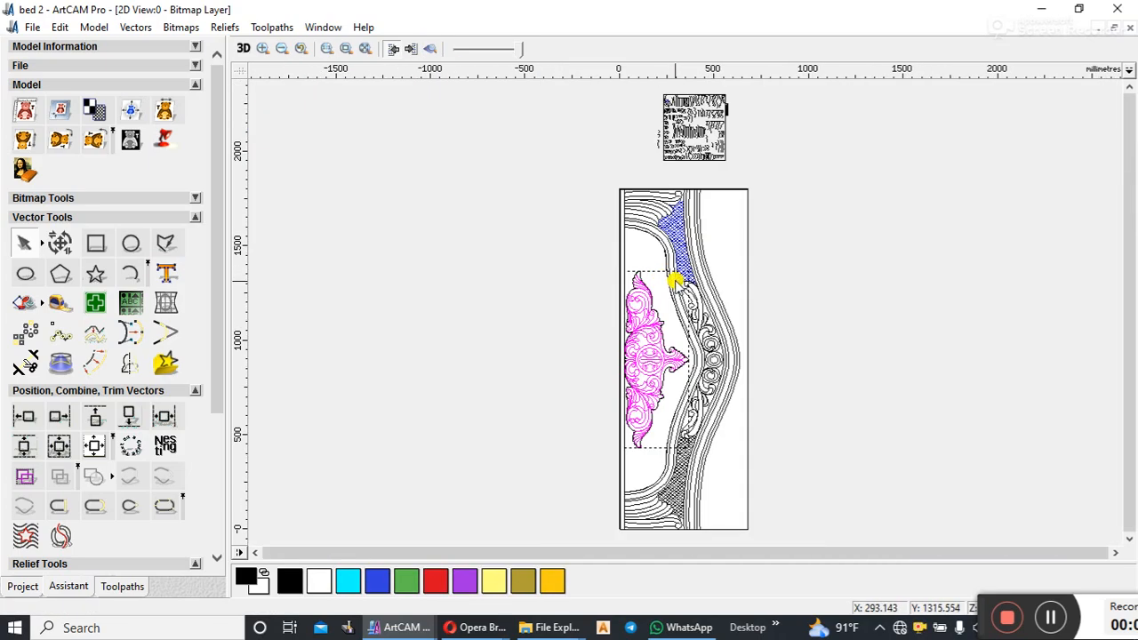
pyautogui.scroll(8, 569, 355)
pyautogui.scroll(1, 881, 231)
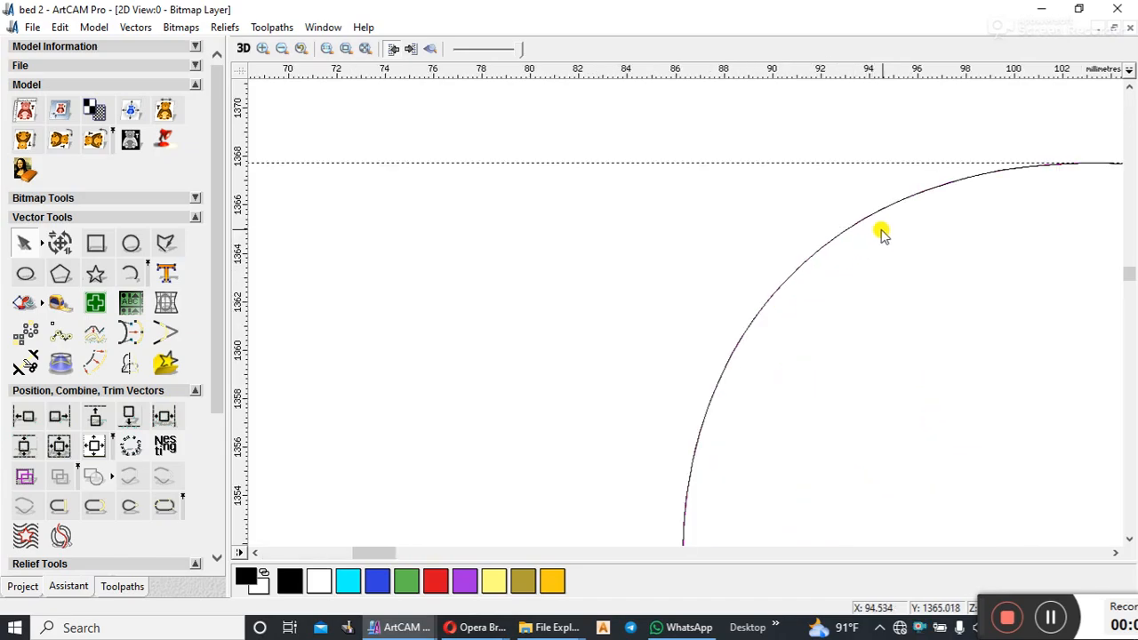
pyautogui.scroll(-5, 879, 264)
pyautogui.scroll(8, 587, 391)
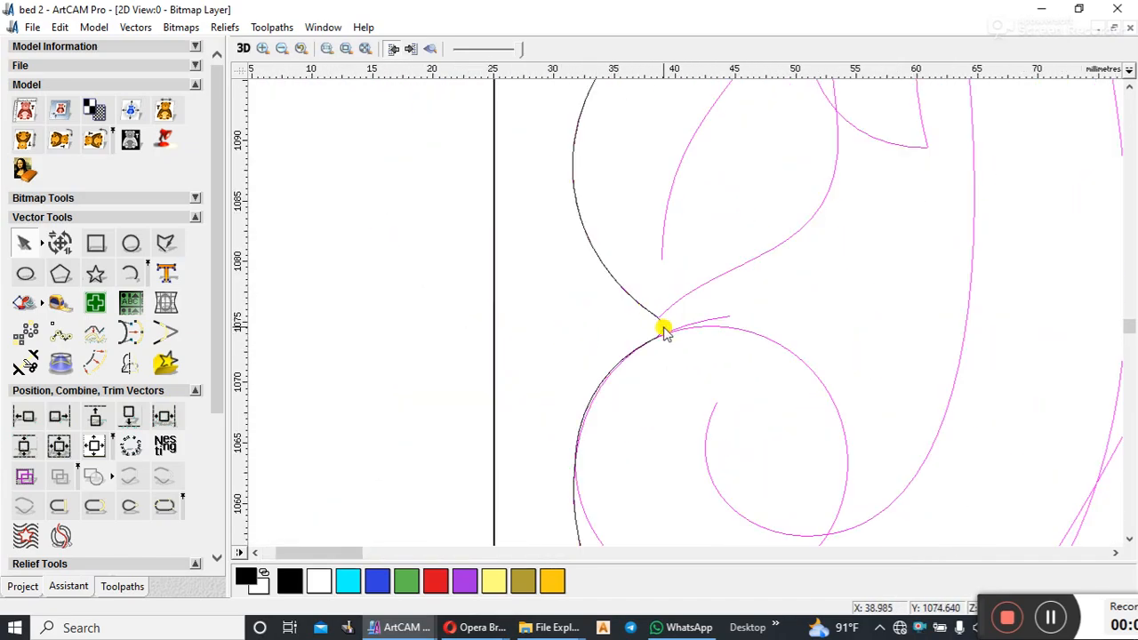
pyautogui.scroll(-10, 660, 325)
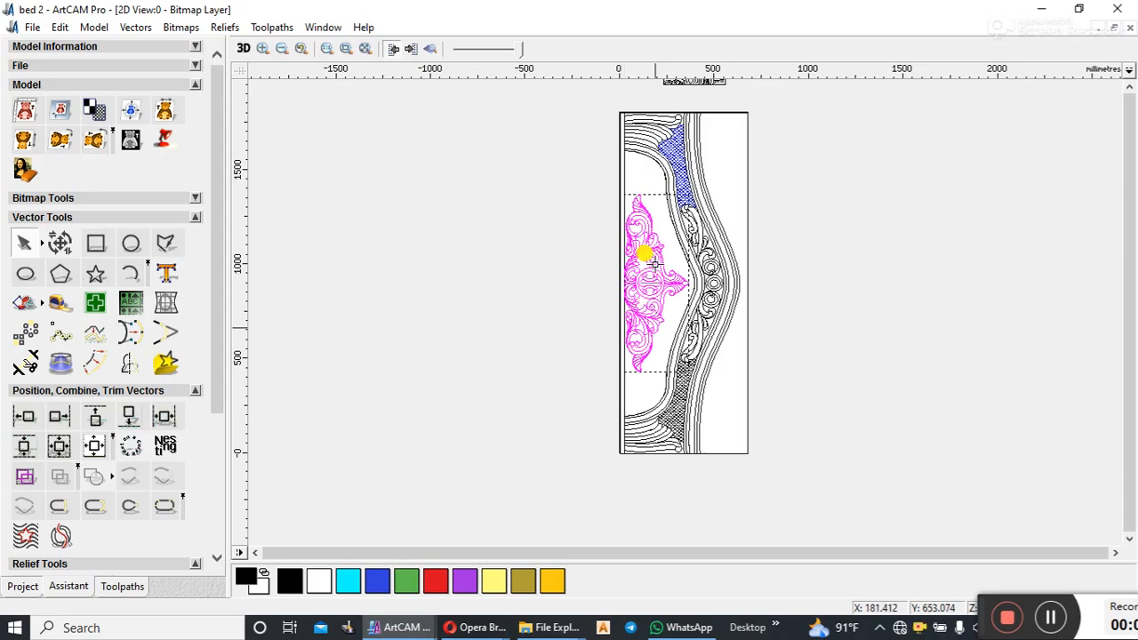
pyautogui.scroll(2, 664, 300)
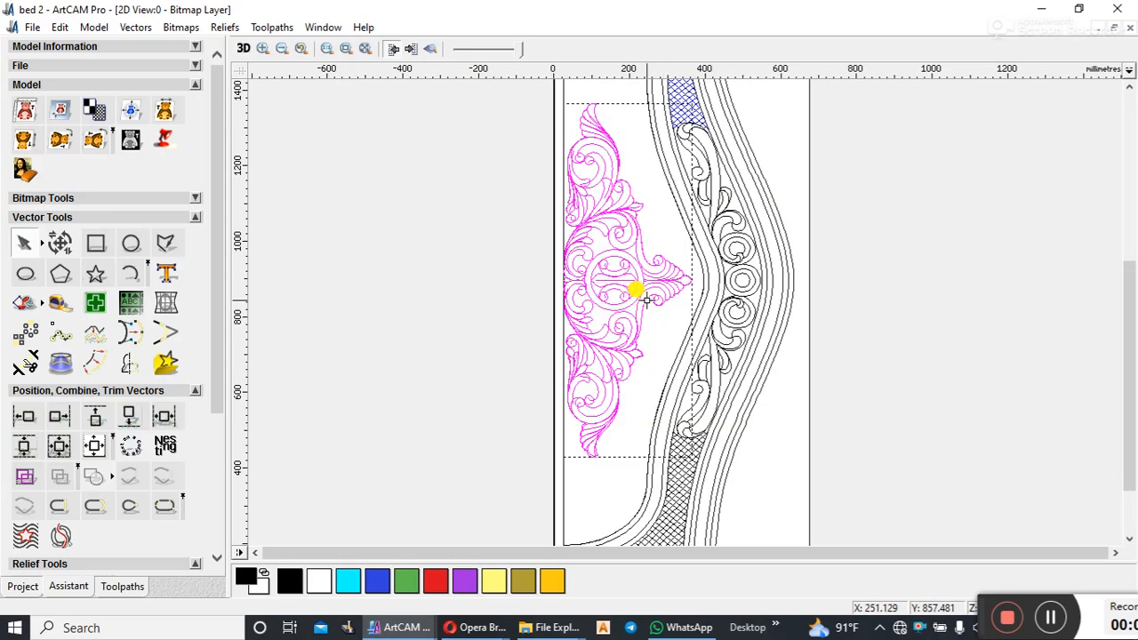
# Step: Group the selected scroll ornament vectors and clear the selection
pyautogui.click(25, 474)
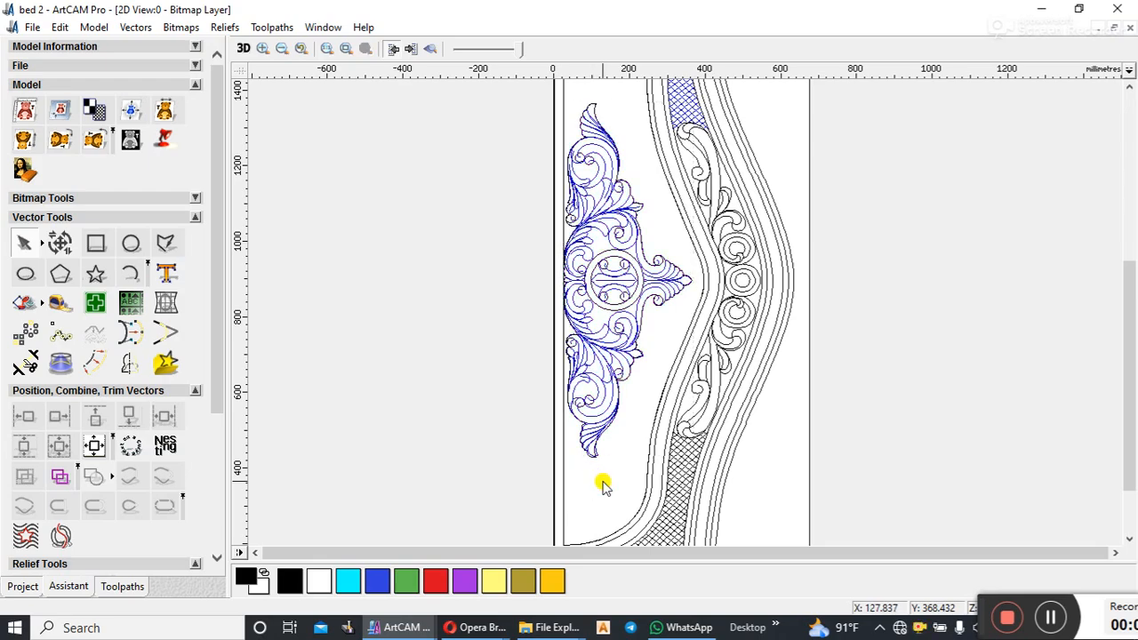
pyautogui.click(602, 482)
pyautogui.scroll(-2, 664, 296)
pyautogui.click(684, 332)
pyautogui.click(798, 249)
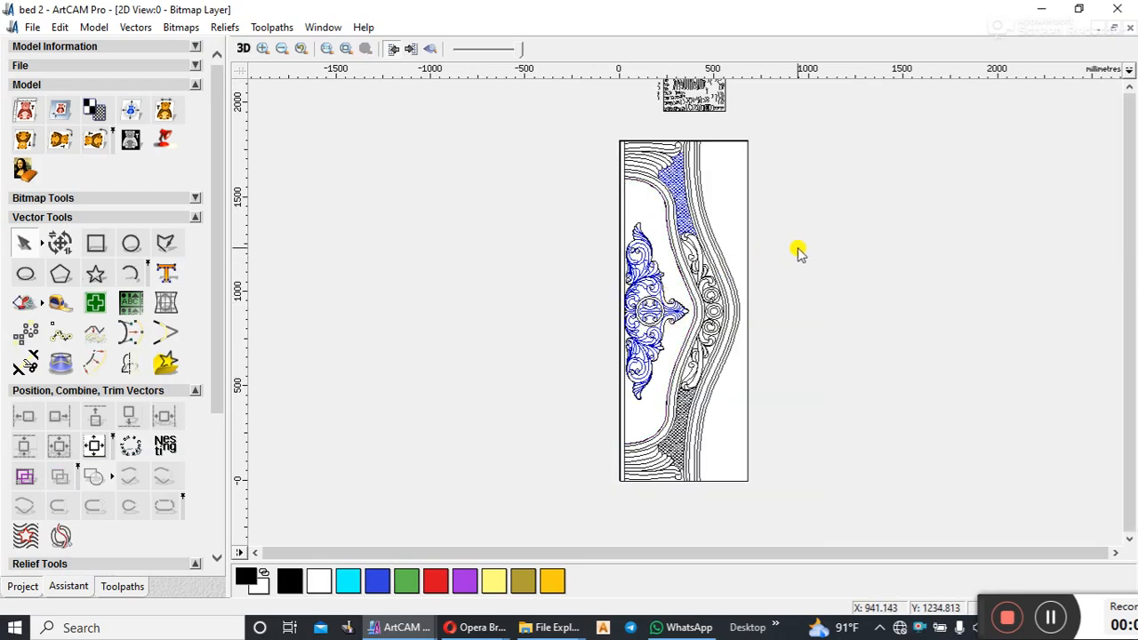
pyautogui.moveTo(577, 129); pyautogui.dragTo(742, 523)
pyautogui.scroll(4, 643, 358)
pyautogui.scroll(-2, 541, 386)
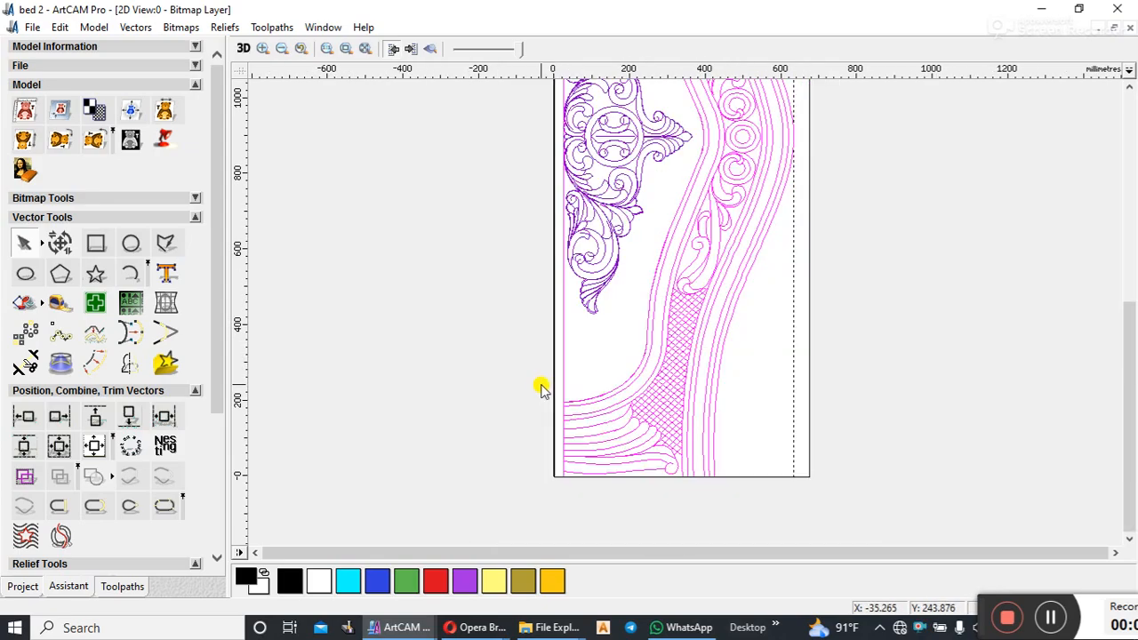
pyautogui.scroll(4, 553, 414)
pyautogui.scroll(-1, 383, 378)
pyautogui.click(391, 395)
pyautogui.click(421, 274)
pyautogui.scroll(-2, 457, 250)
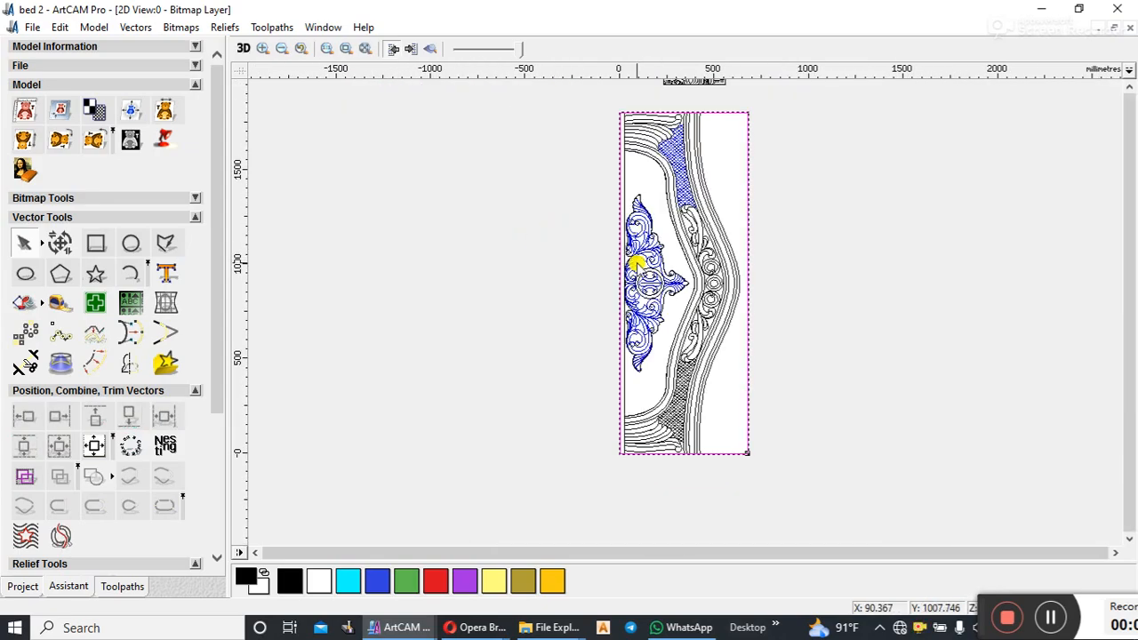
pyautogui.click(768, 223)
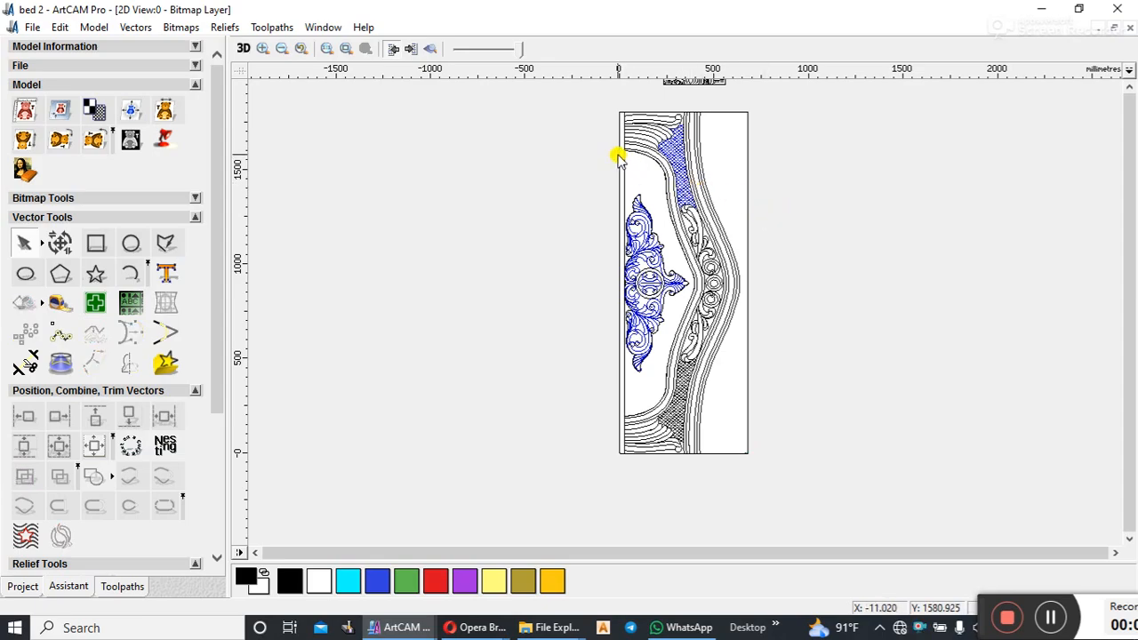
# Step: Select the panel's frame and border pattern vectors without the grouped scroll ornament, and show the relief preview again
pyautogui.moveTo(612, 103); pyautogui.dragTo(752, 492)
pyautogui.scroll(4, 680, 279)
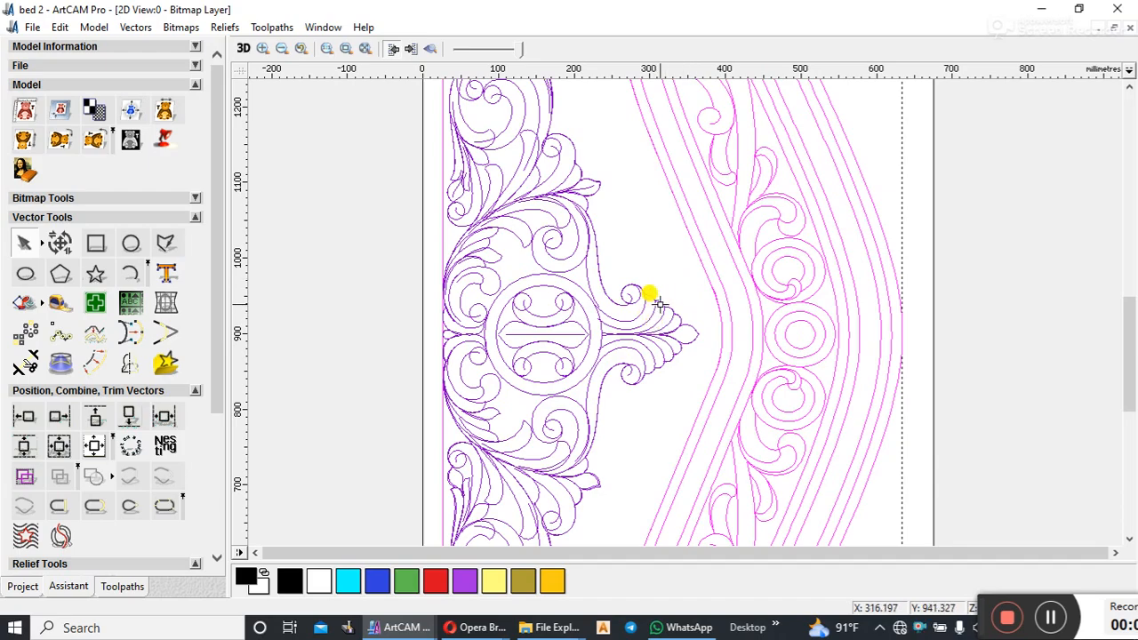
pyautogui.click(652, 302)
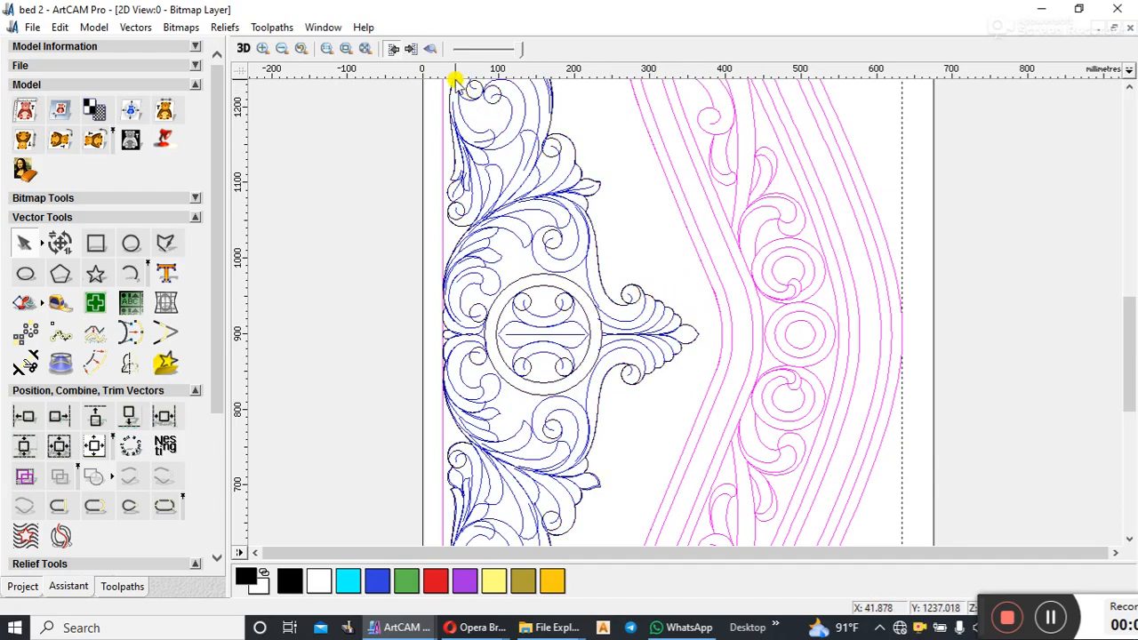
pyautogui.click(430, 48)
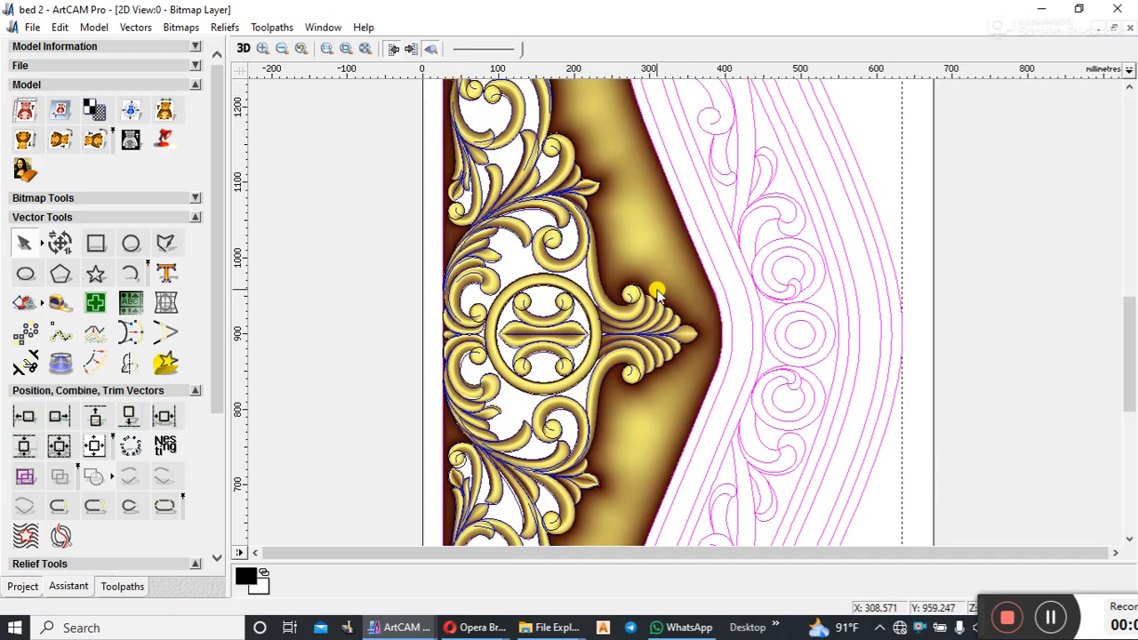
pyautogui.scroll(-4, 656, 293)
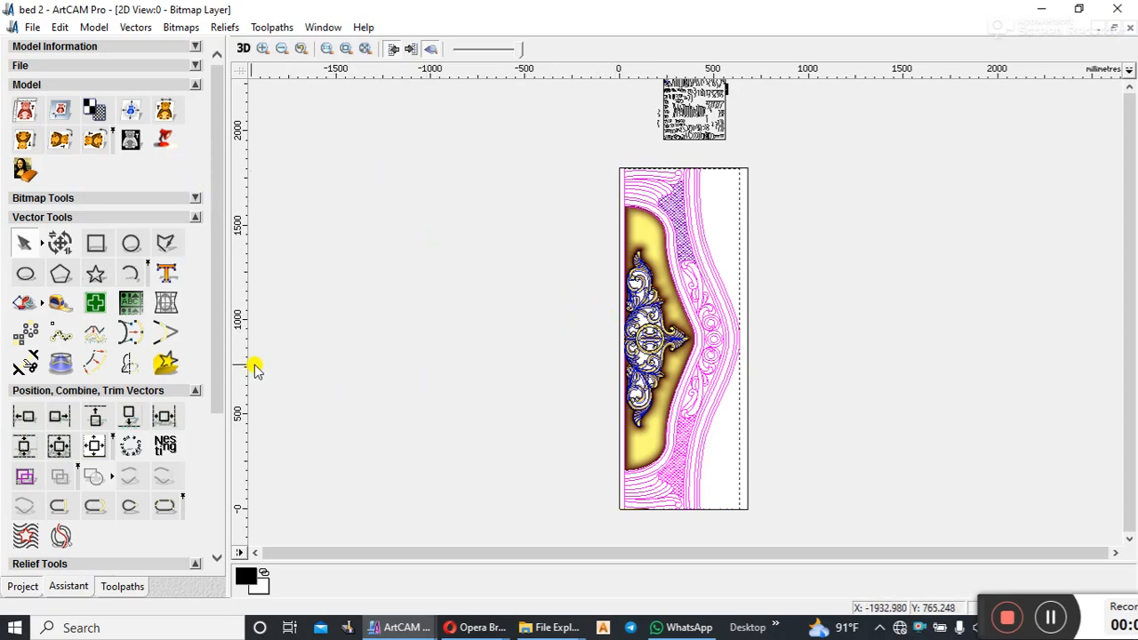
# Step: Start a Machine Vectors toolpath for the selected vectors with a finish depth of 7 mm
pyautogui.moveTo(217, 309); pyautogui.dragTo(210, 485)
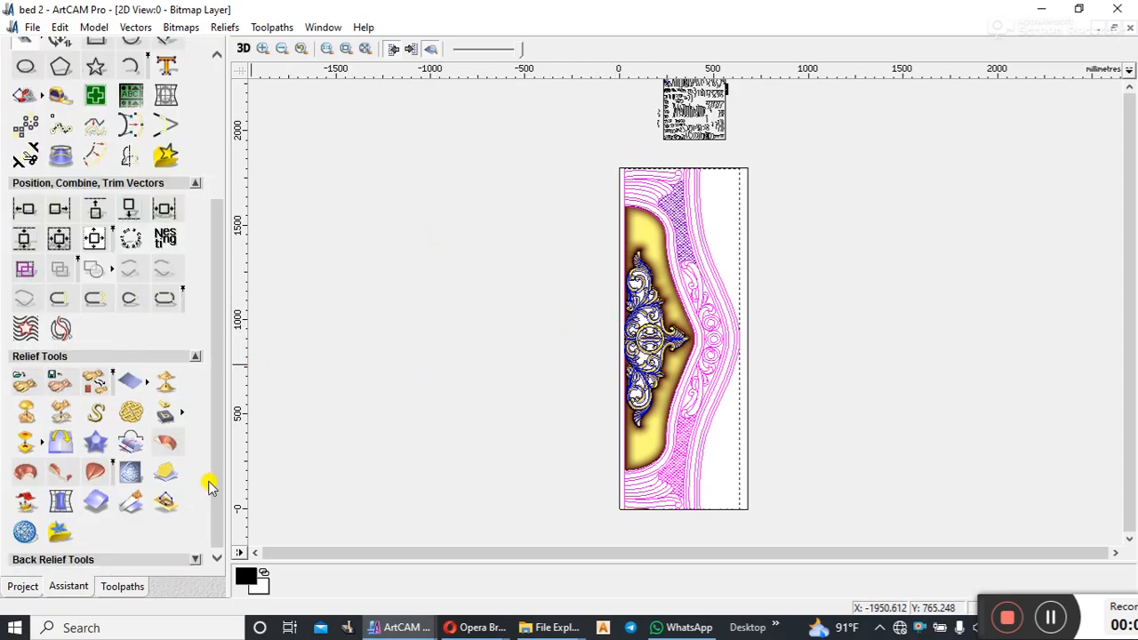
pyautogui.click(122, 588)
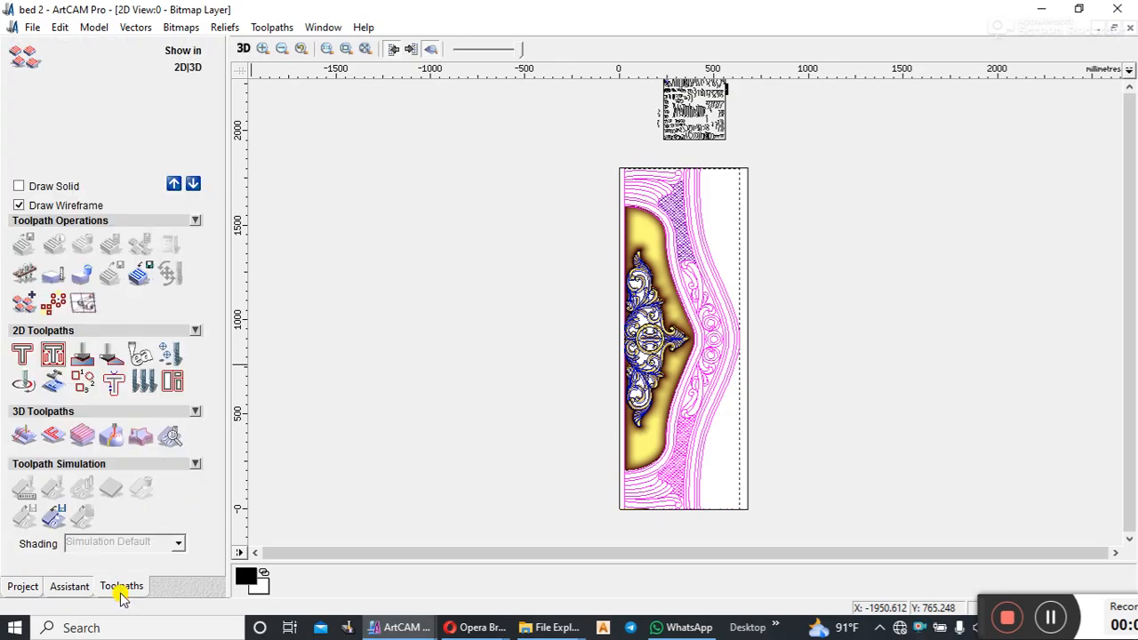
pyautogui.click(23, 356)
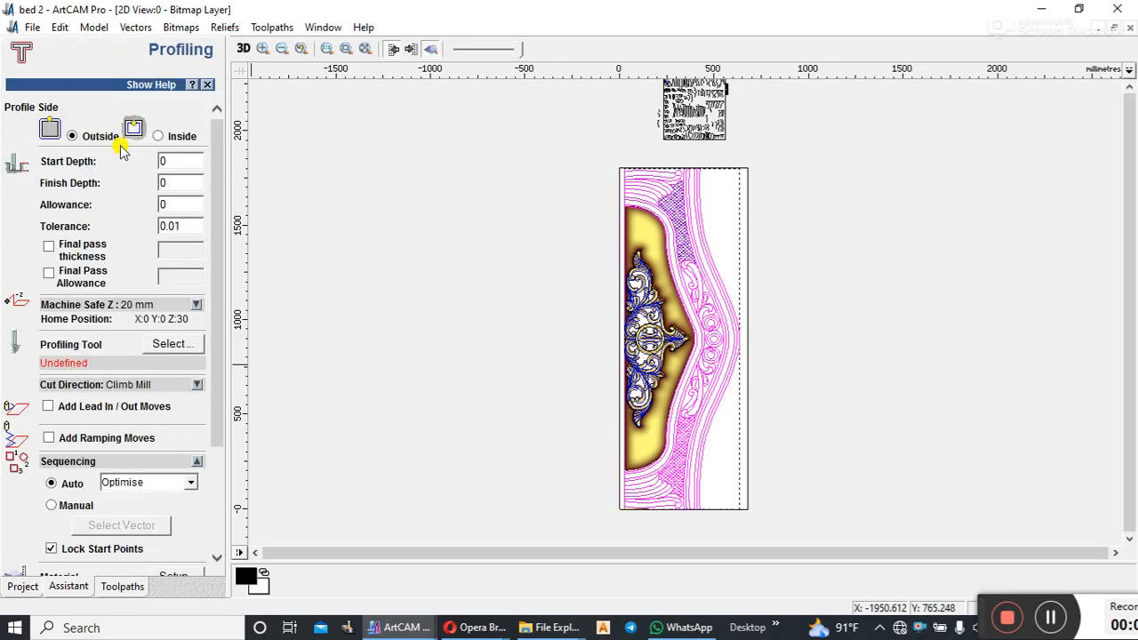
pyautogui.click(206, 84)
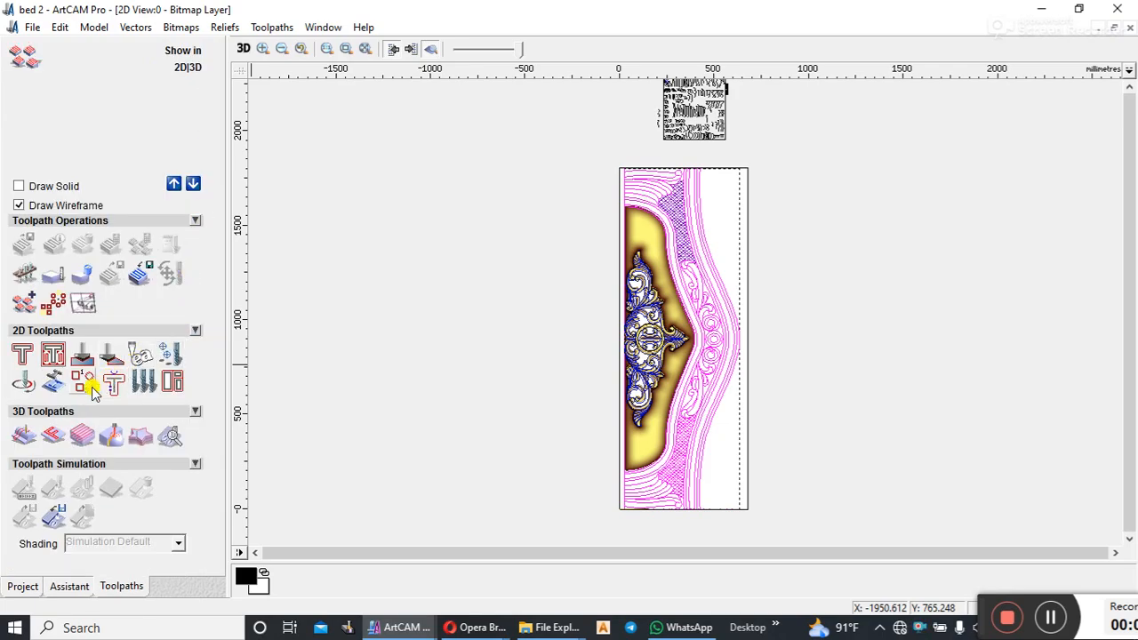
pyautogui.click(24, 380)
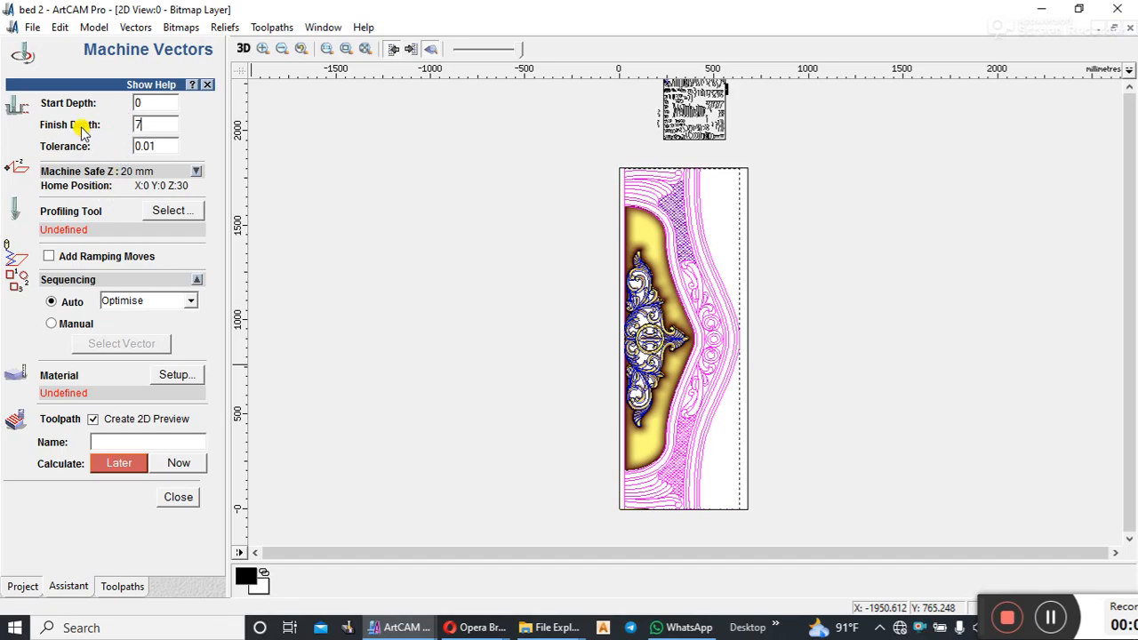
# Step: Choose the Roundover 12 mm tool from the Ogee and Roundover group with its stepdown set to 7 mm
pyautogui.click(182, 210)
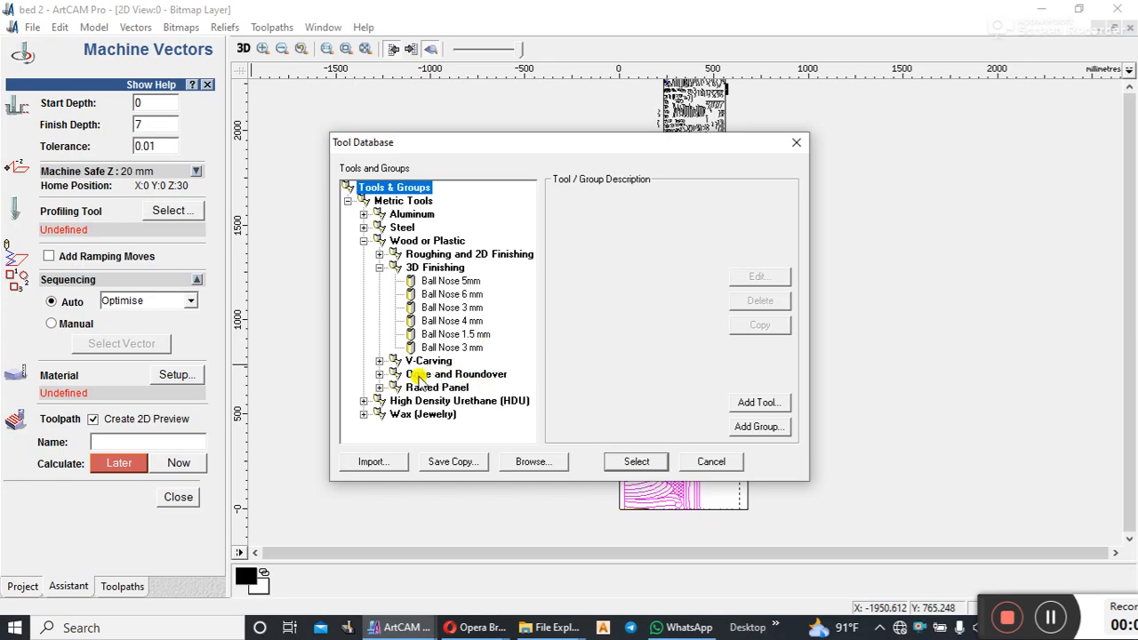
pyautogui.click(379, 374)
pyautogui.click(457, 414)
pyautogui.click(762, 274)
pyautogui.click(773, 238)
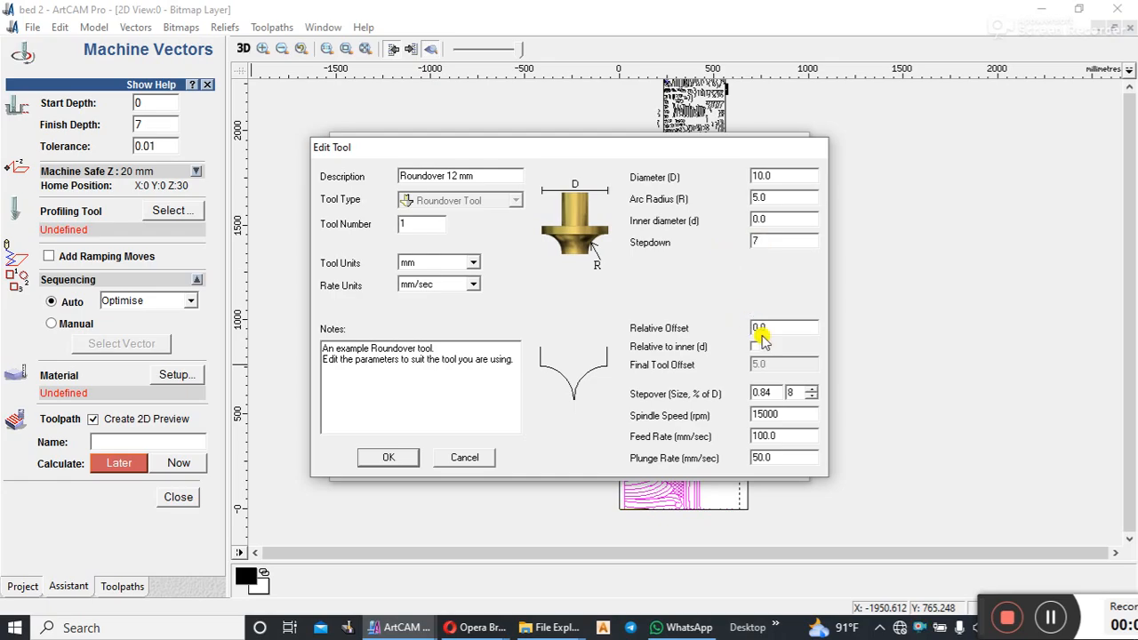
pyautogui.click(389, 458)
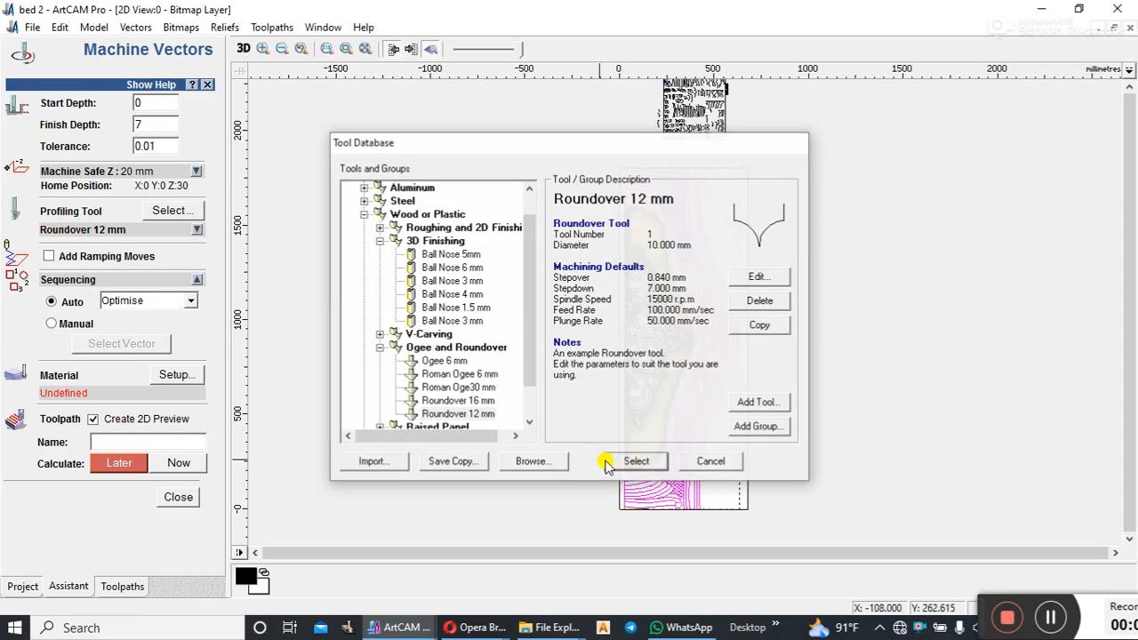
pyautogui.click(607, 461)
# Step: Set the material thickness to 40 mm and calculate the Machine Vectors toolpath immediately
pyautogui.click(178, 375)
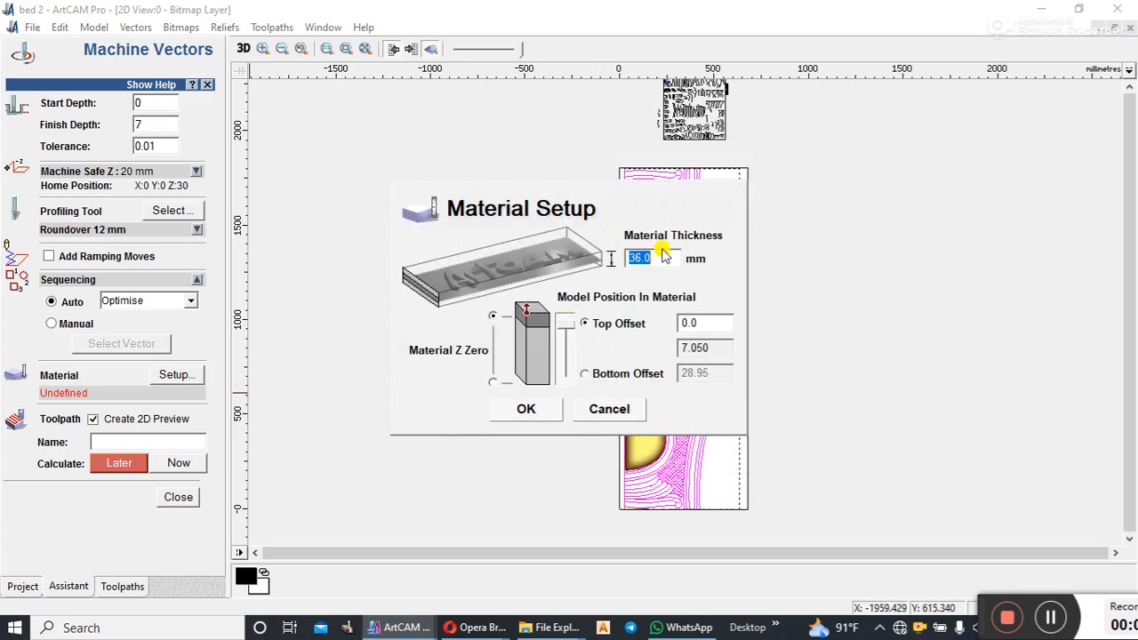
pyautogui.write('40')
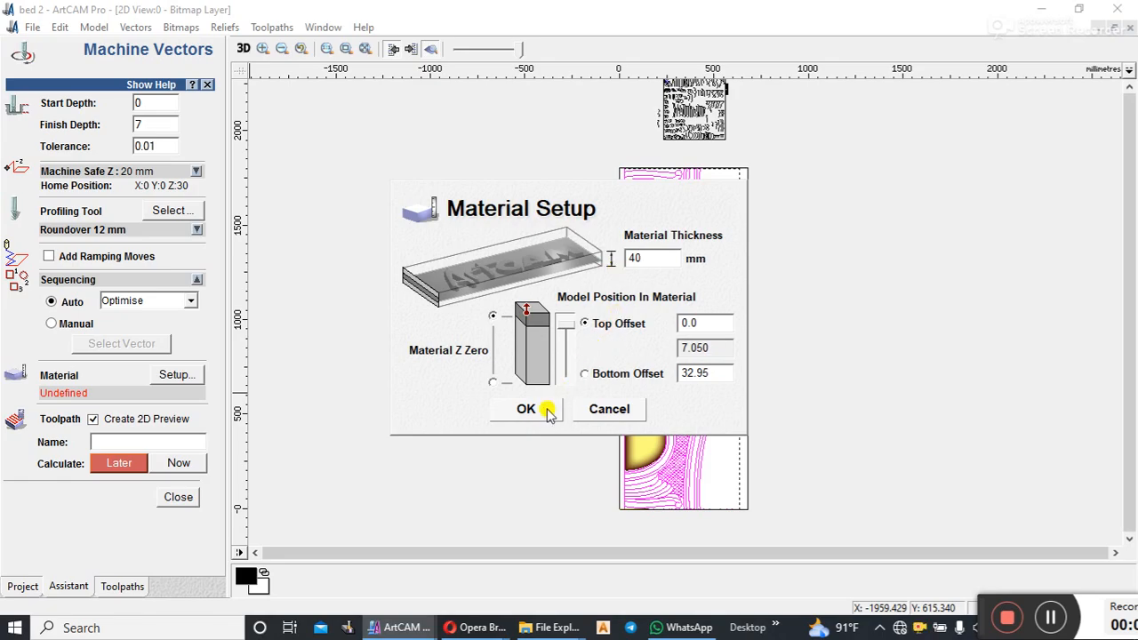
pyautogui.click(526, 410)
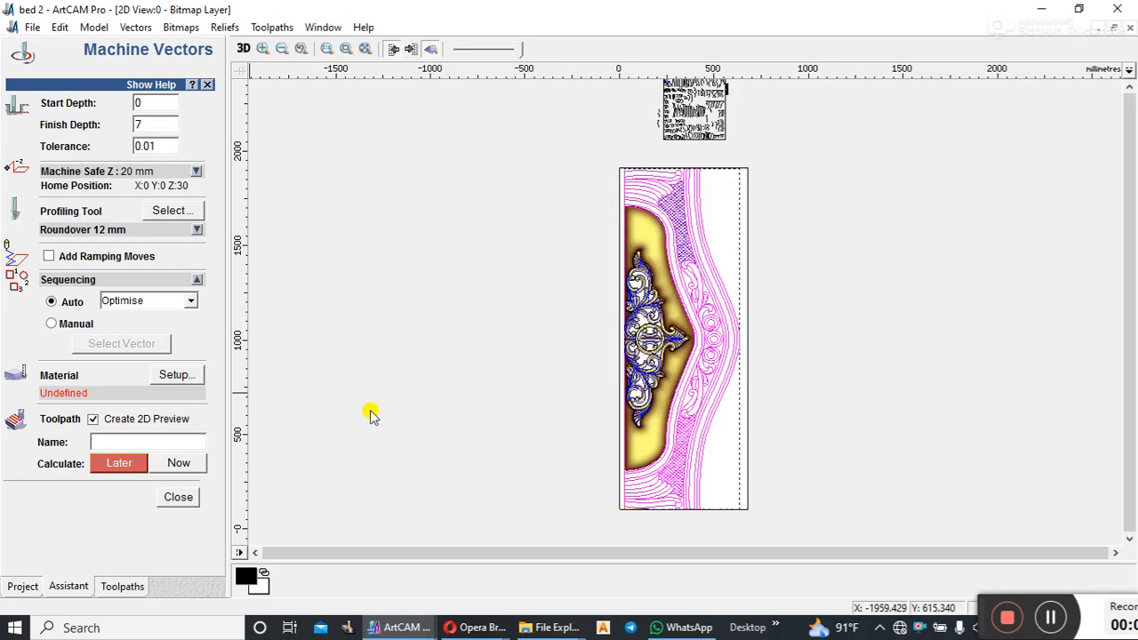
pyautogui.click(189, 463)
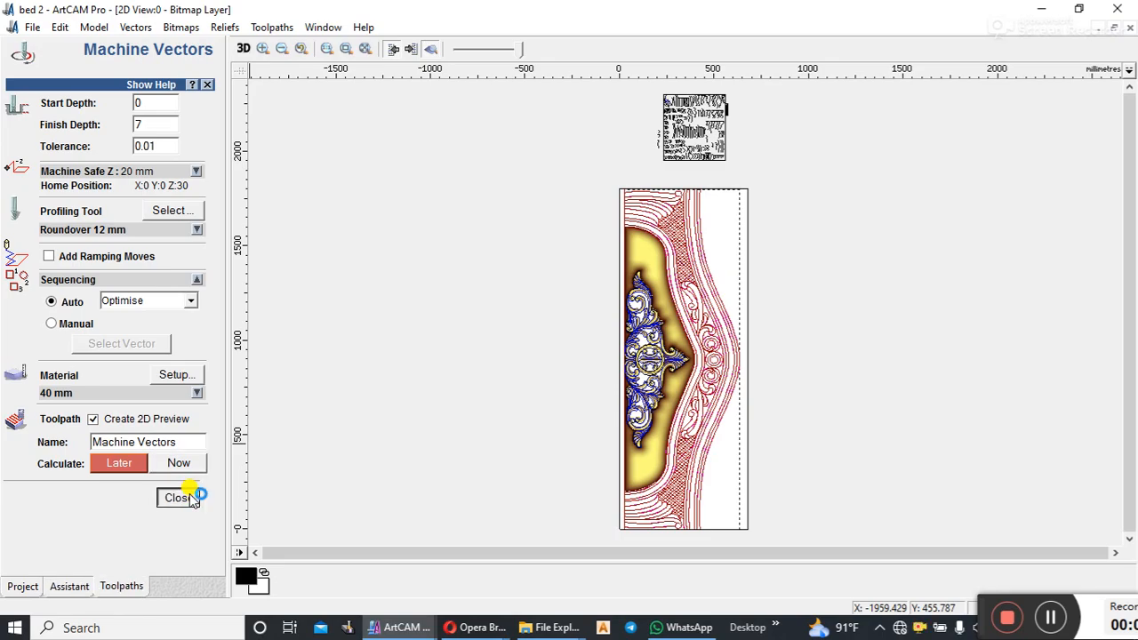
pyautogui.click(180, 496)
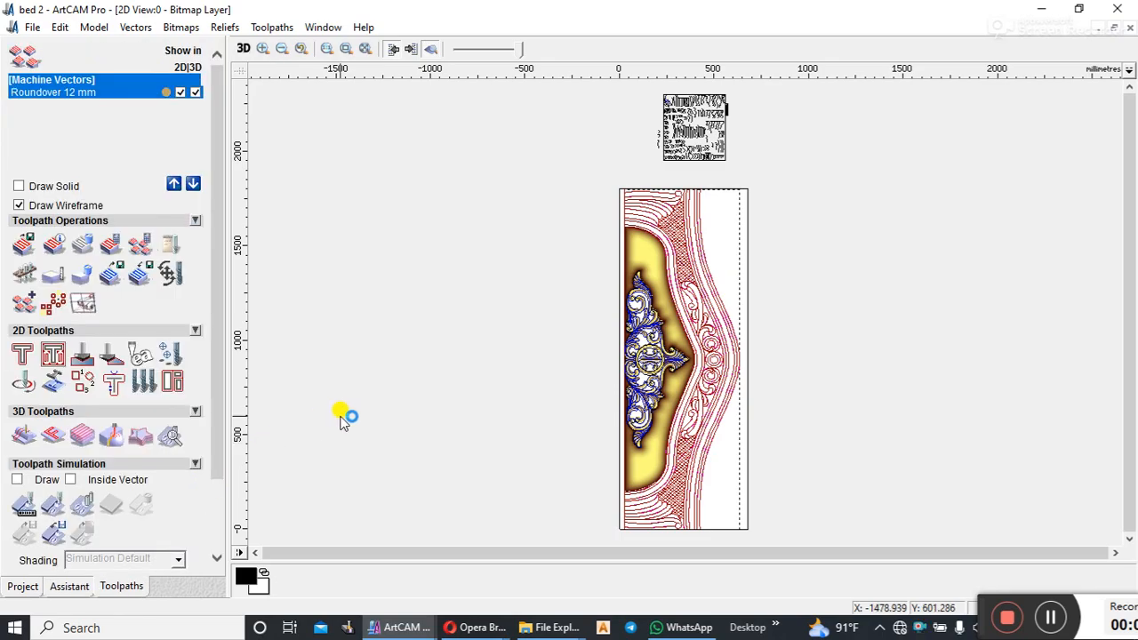
# Step: Simulate the Roundover 12 mm toolpath at Fast resolution and examine the carved border pattern closely in 3D
pyautogui.click(84, 503)
pyautogui.click(470, 328)
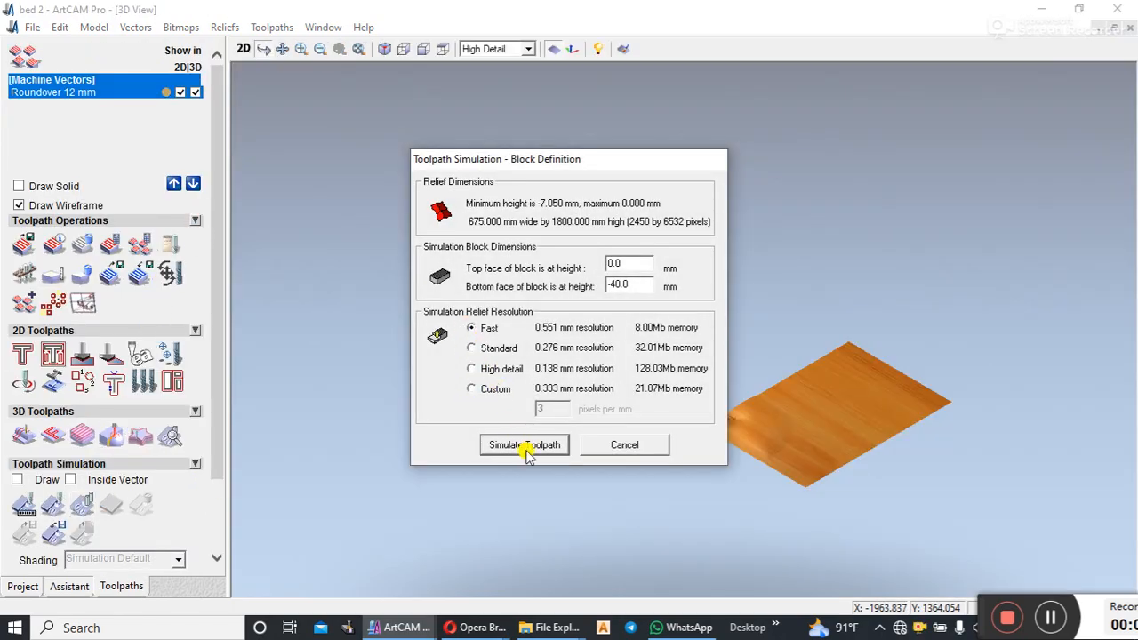
pyautogui.click(524, 444)
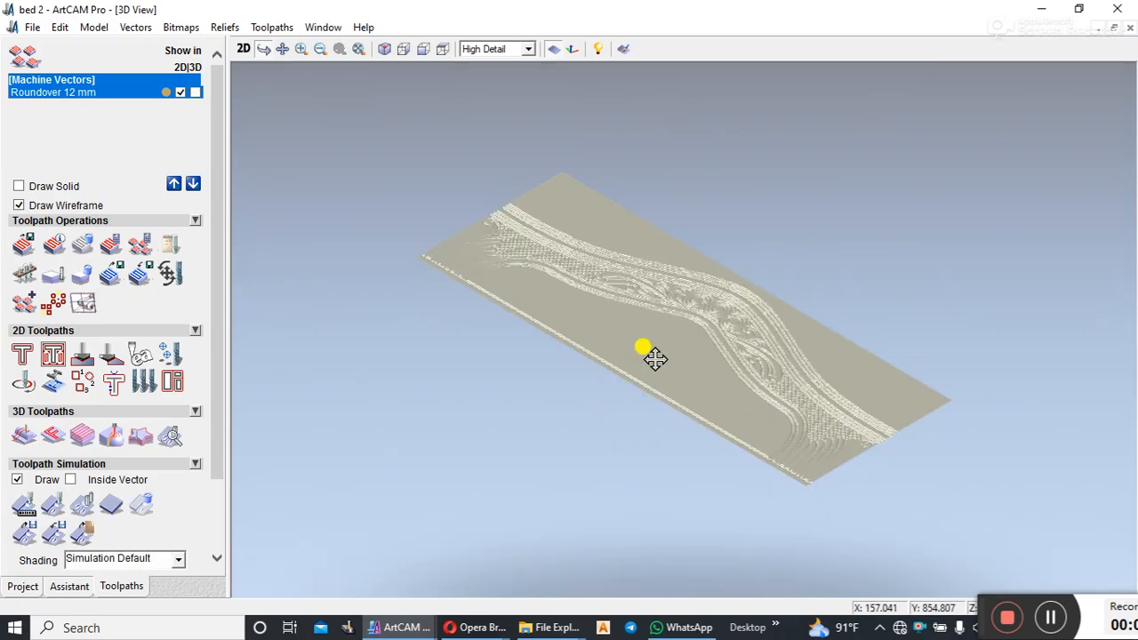
pyautogui.moveTo(652, 356)
pyautogui.mouseDown()
pyautogui.moveTo(617, 439)
pyautogui.moveTo(757, 450)
pyautogui.moveTo(704, 317)
pyautogui.moveTo(673, 486)
pyautogui.mouseUp()
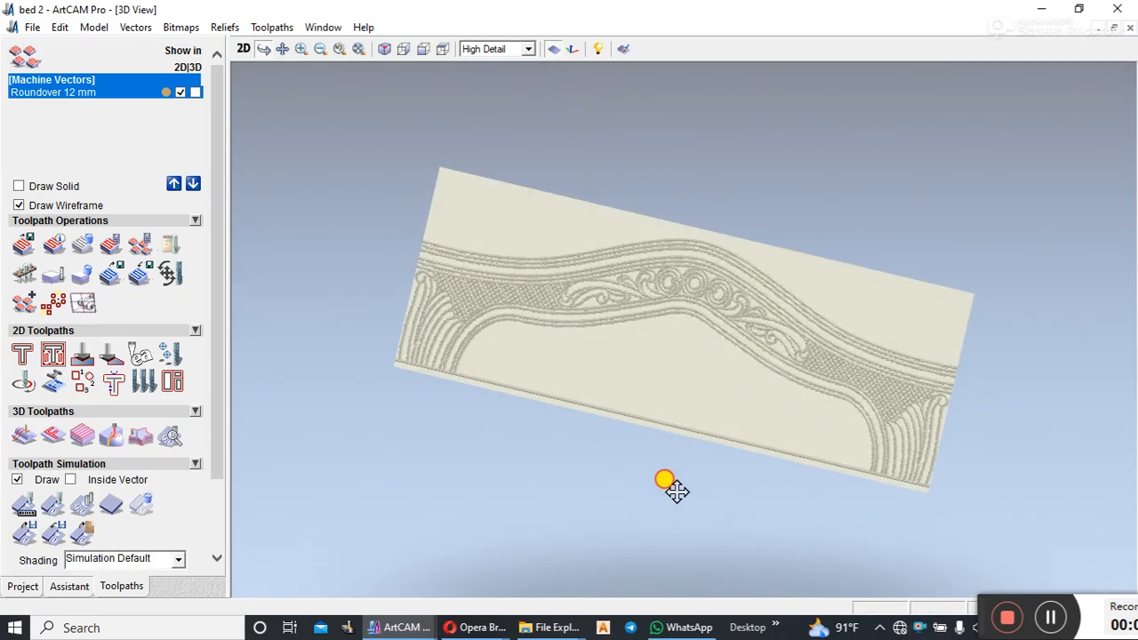
pyautogui.scroll(4, 673, 312)
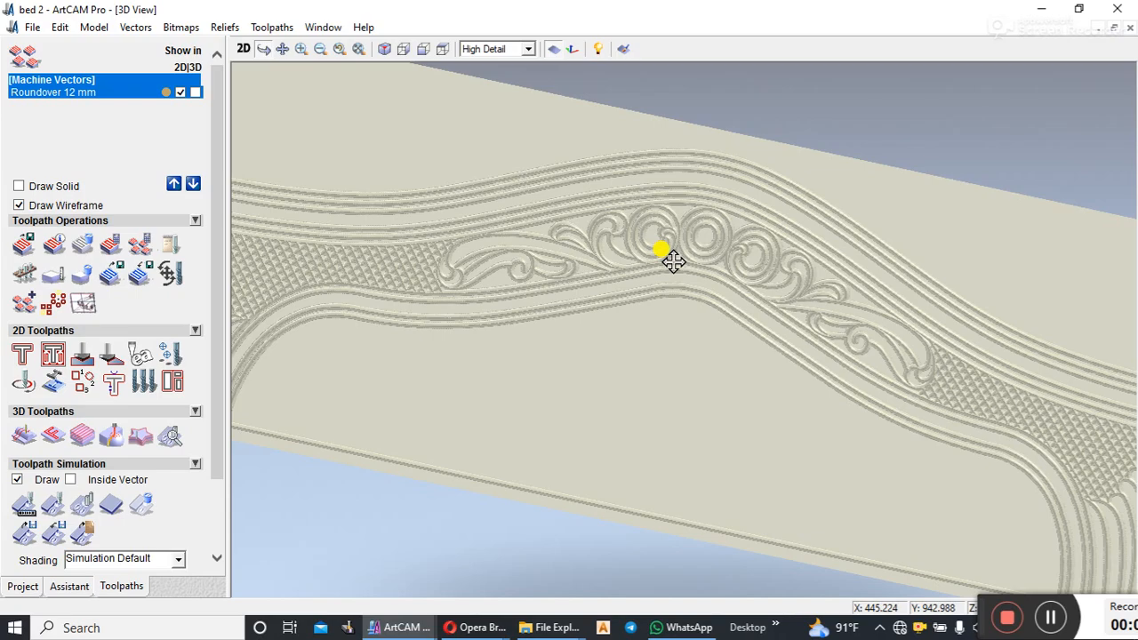
pyautogui.scroll(2, 700, 238)
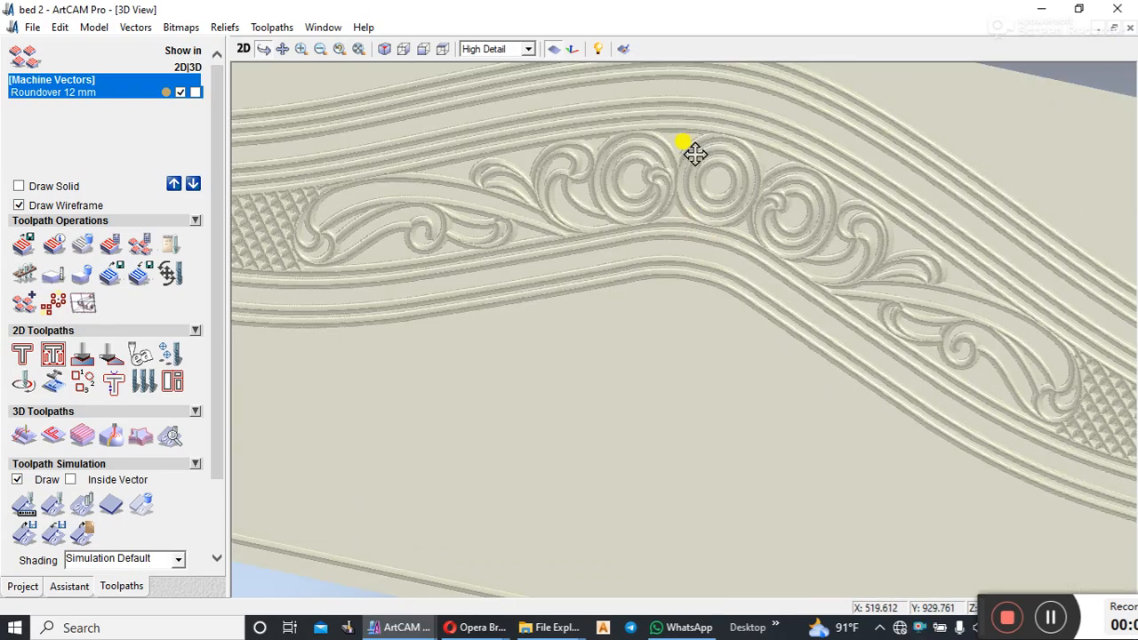
pyautogui.moveTo(625, 199); pyautogui.dragTo(644, 147)
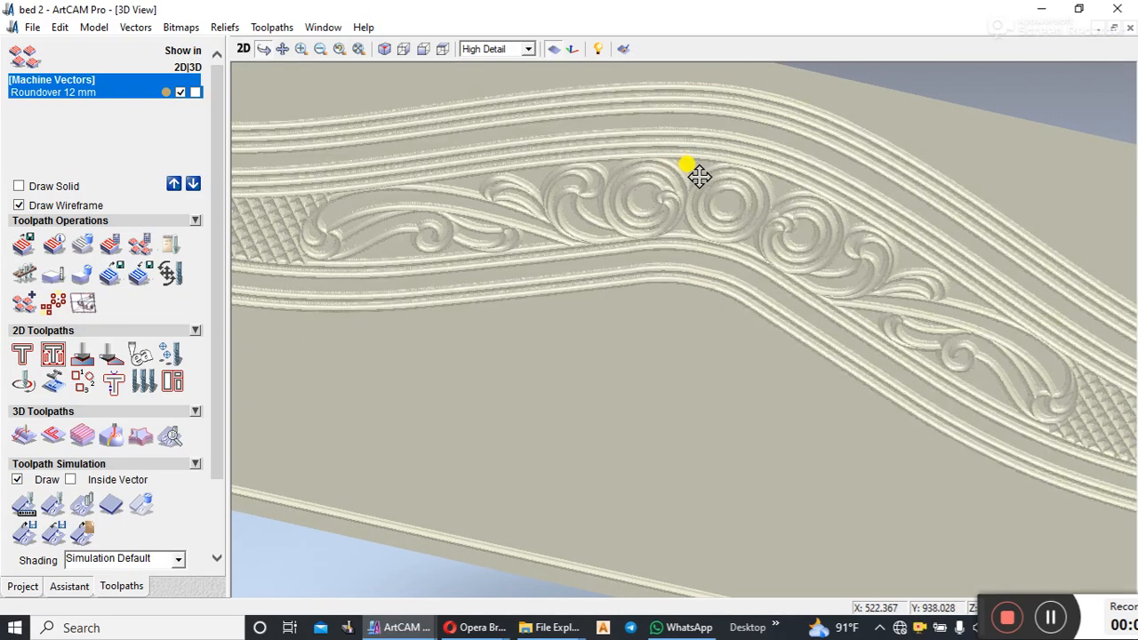
pyautogui.scroll(-3, 771, 253)
pyautogui.moveTo(771, 253); pyautogui.dragTo(463, 241)
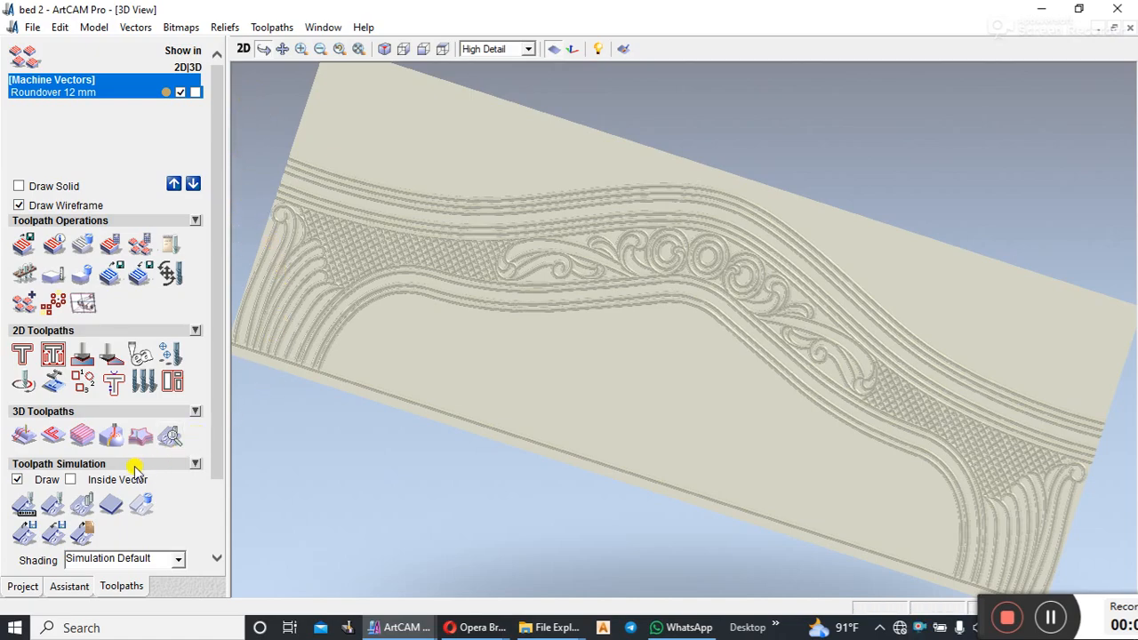
# Step: Reset the simulation block, delete the Machine Vectors toolpath and return to the 2D view
pyautogui.click(106, 510)
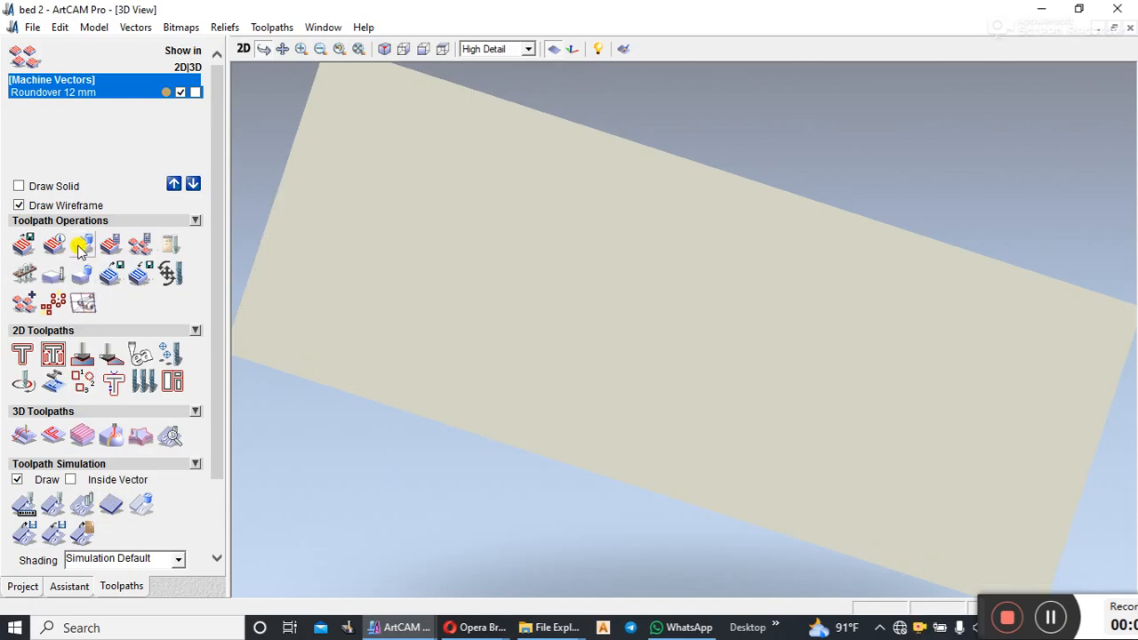
pyautogui.click(82, 245)
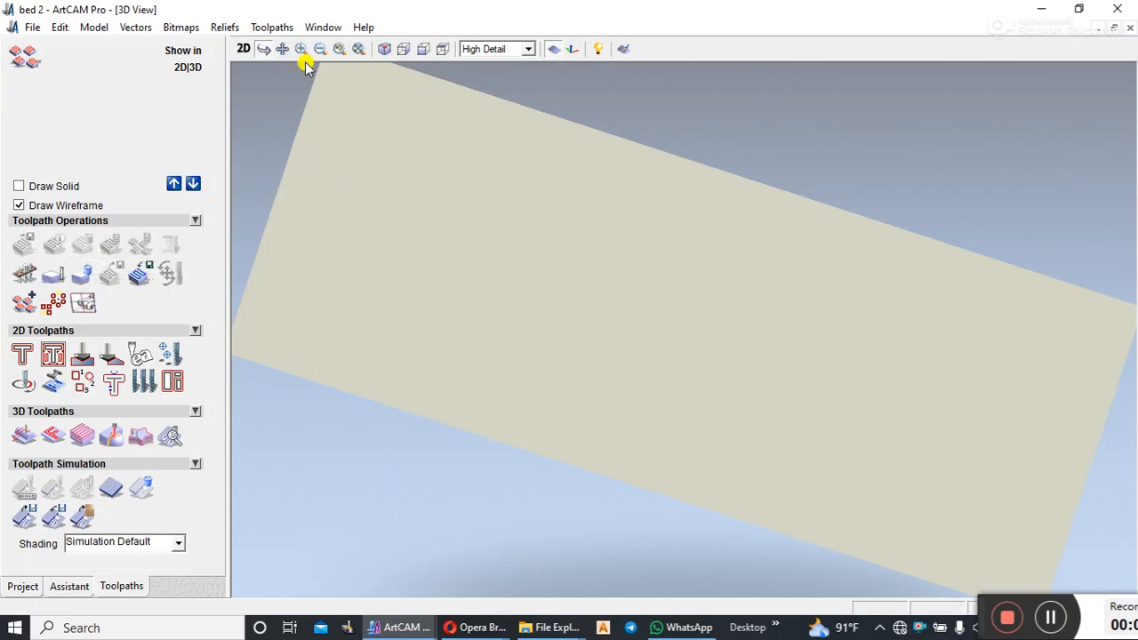
pyautogui.click(243, 48)
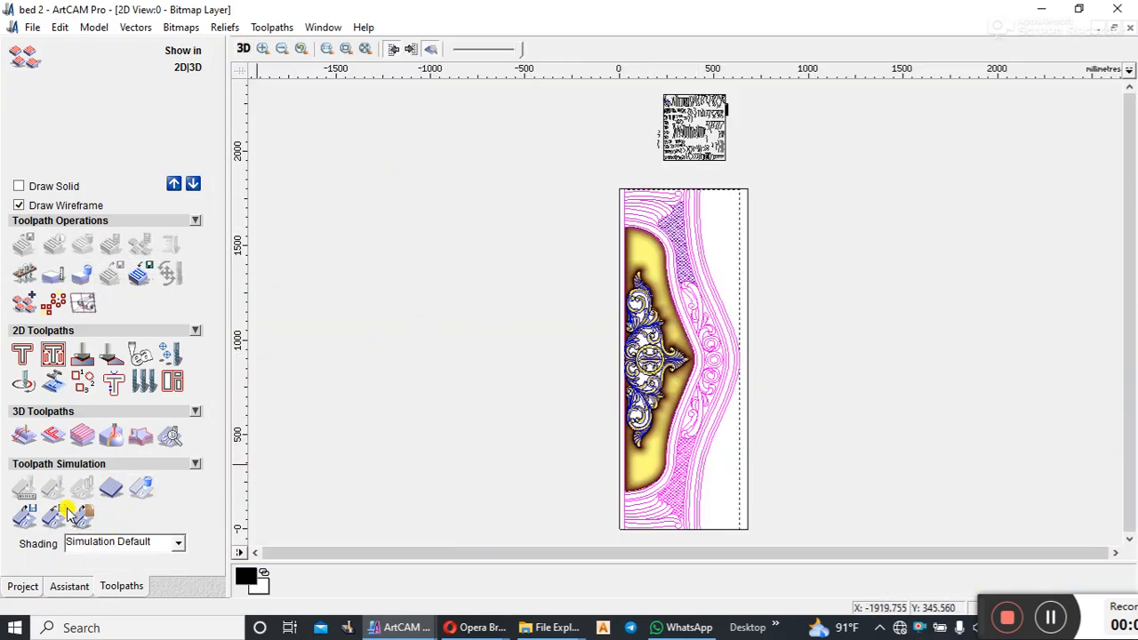
# Step: Start a Machine Vectors toolpath with a finish depth of 7 mm and open the Roundover 12 mm tool for editing
pyautogui.click(23, 381)
pyautogui.moveTo(160, 124); pyautogui.dragTo(116, 123)
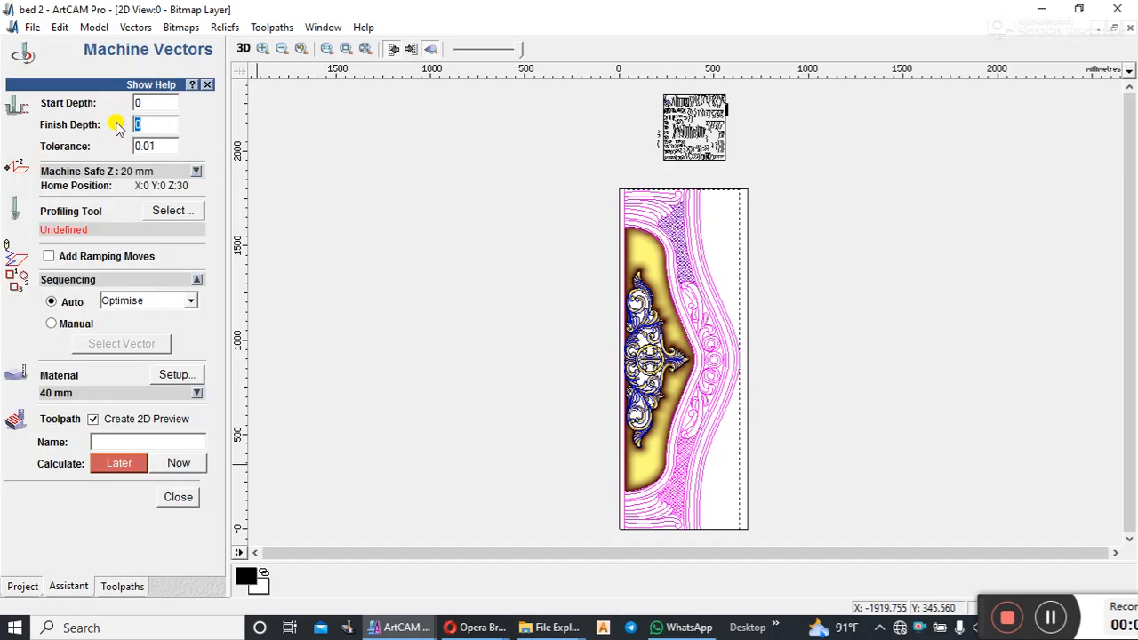
pyautogui.click(172, 211)
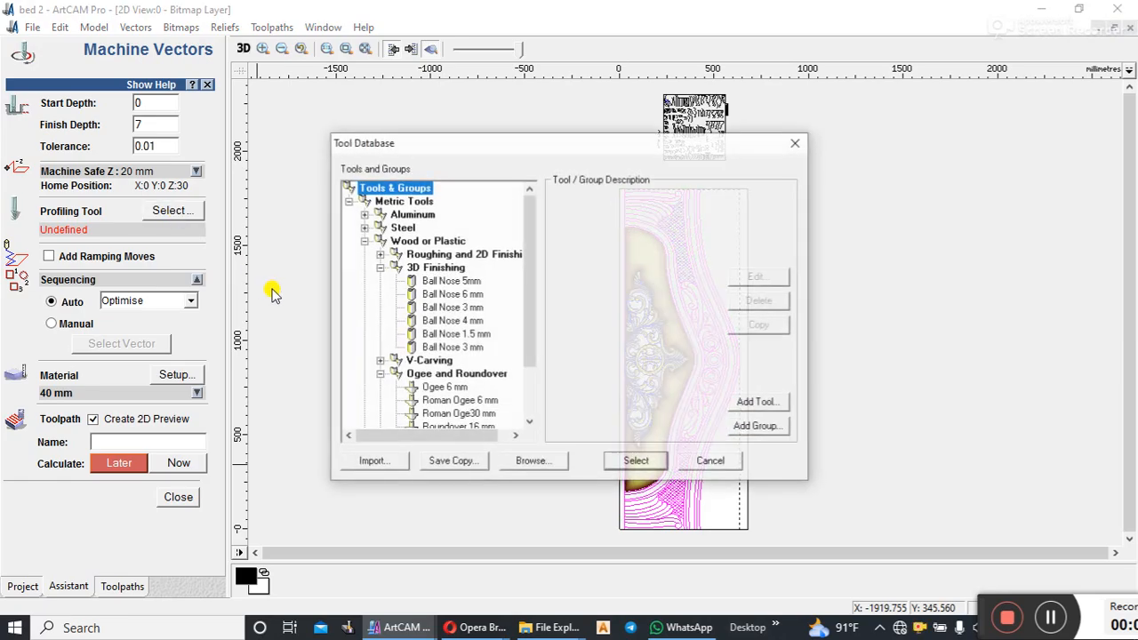
pyautogui.scroll(-2, 523, 322)
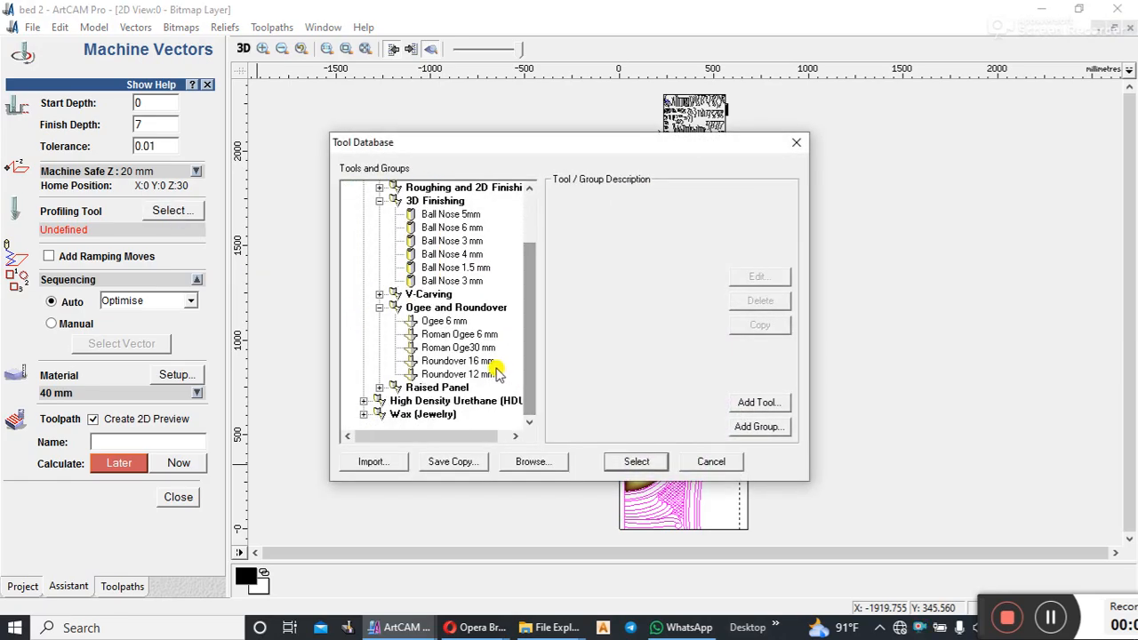
pyautogui.click(452, 374)
pyautogui.click(755, 277)
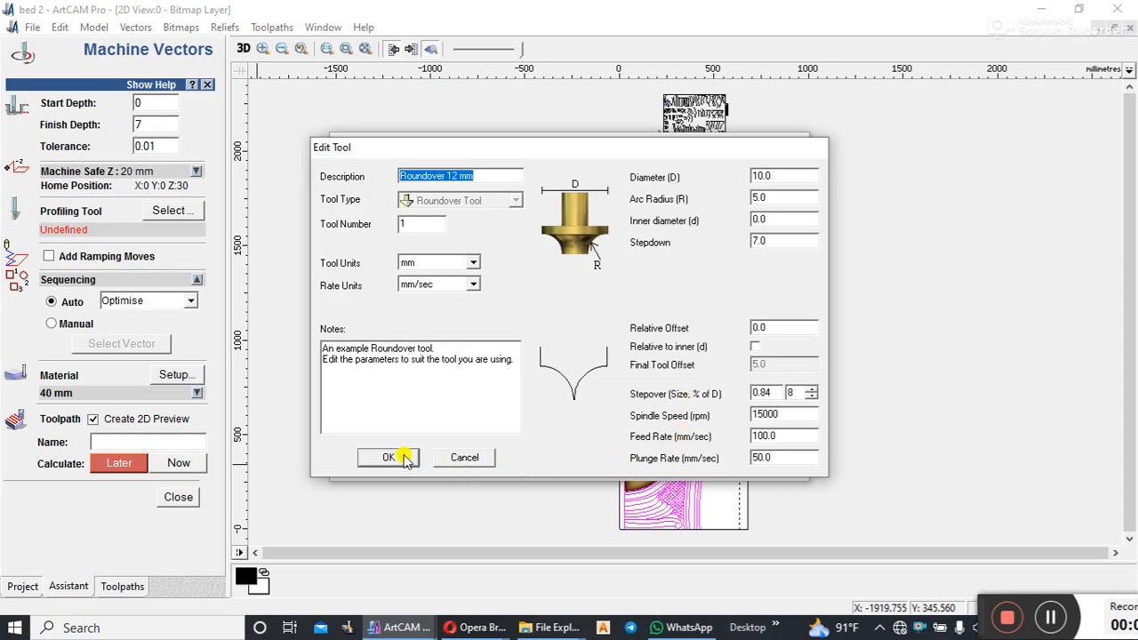
# Step: Set the roundover tool's diameter to 12 mm and its arc radius to 6 mm
pyautogui.click(766, 175)
pyautogui.write('12')
pyautogui.click(749, 237)
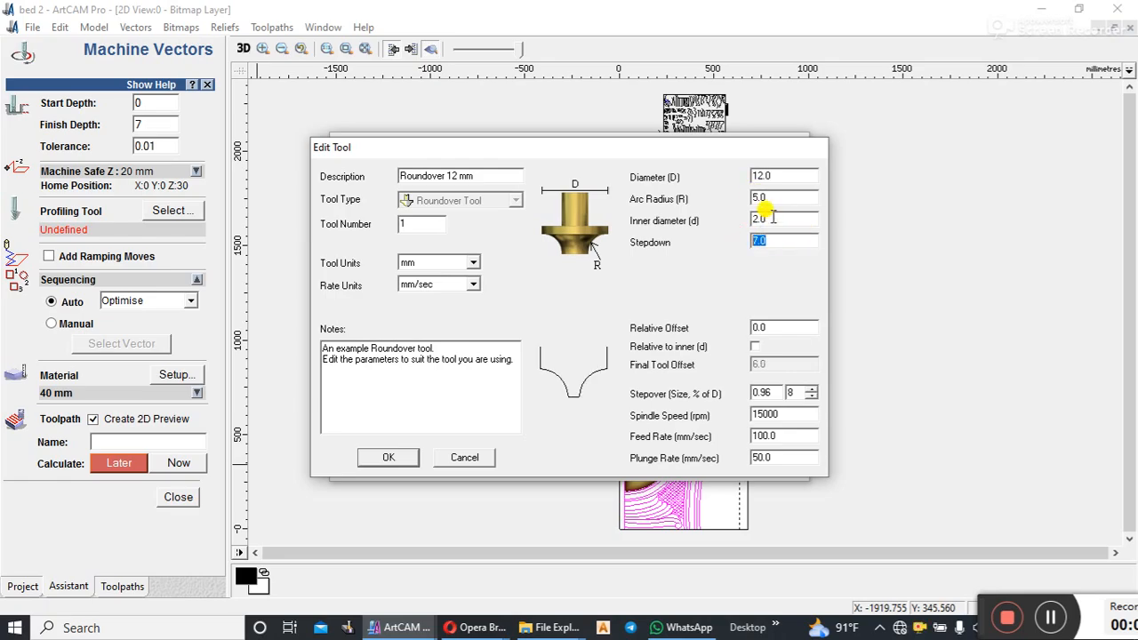
pyautogui.click(770, 196)
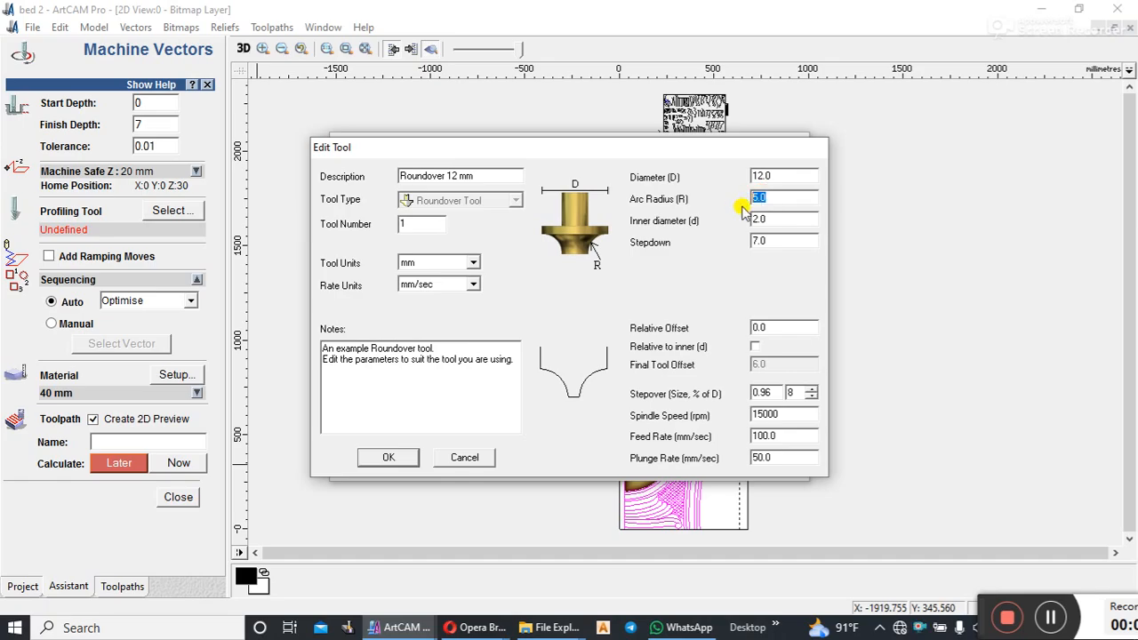
pyautogui.write('6')
# Step: Set the roundover tool's diameter to 14 mm and arc radius to 7 mm, and change its description to Roundove14mm
pyautogui.click(756, 176)
pyautogui.write('14')
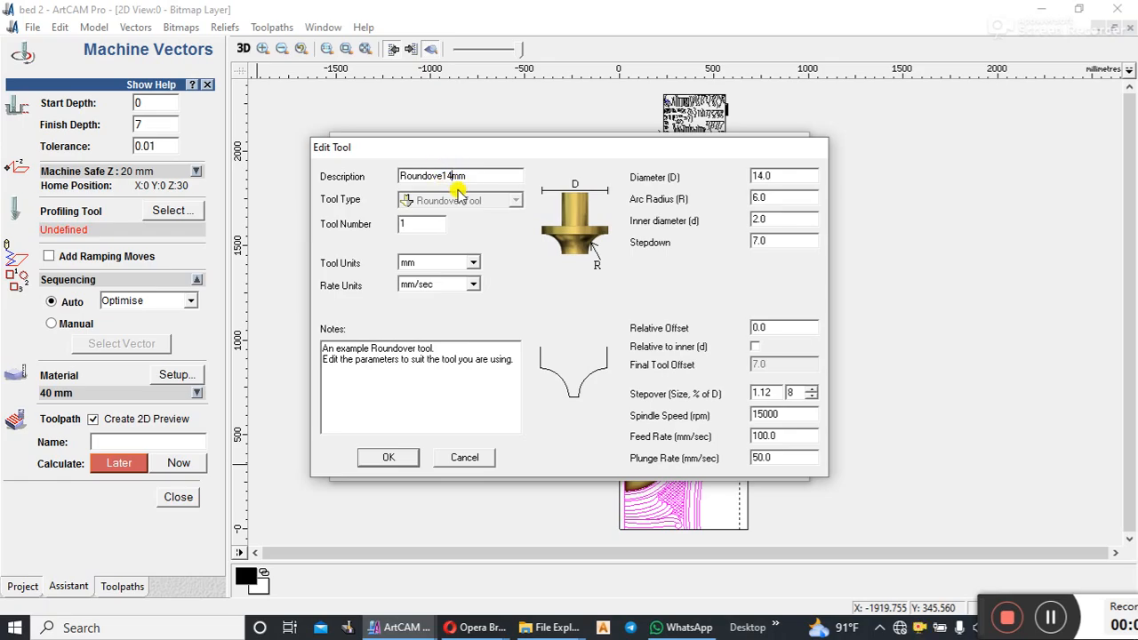
pyautogui.click(769, 240)
pyautogui.click(768, 177)
pyautogui.click(756, 197)
pyautogui.write('7')
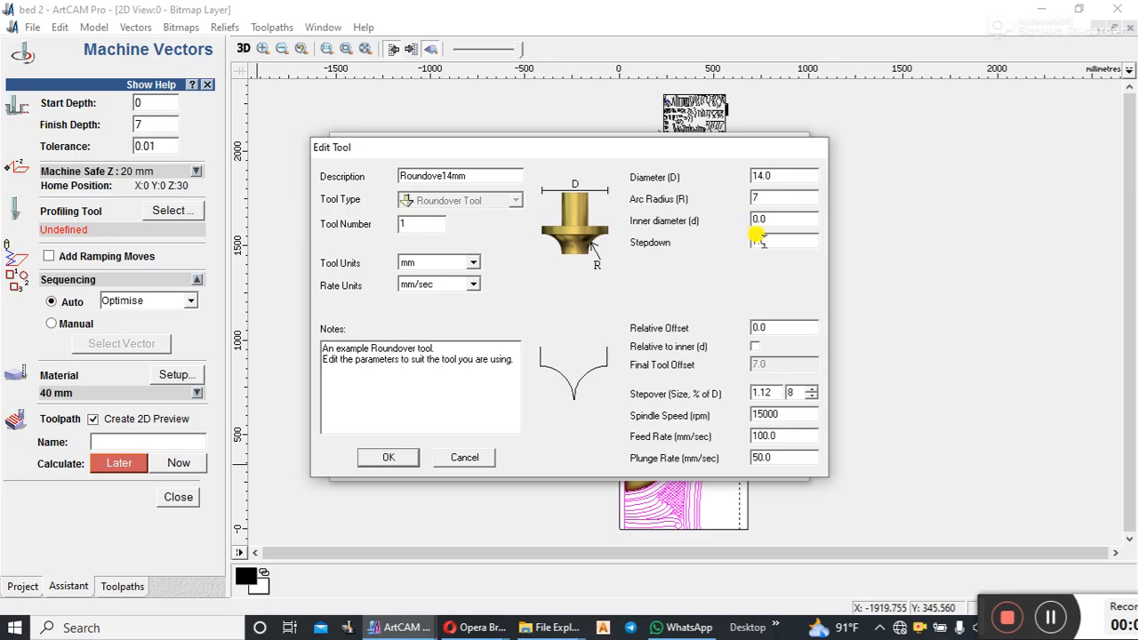
# Step: Assign the edited Roundove14mm tool to the Machine Vectors toolpath and calculate it immediately
pyautogui.click(389, 459)
pyautogui.click(622, 459)
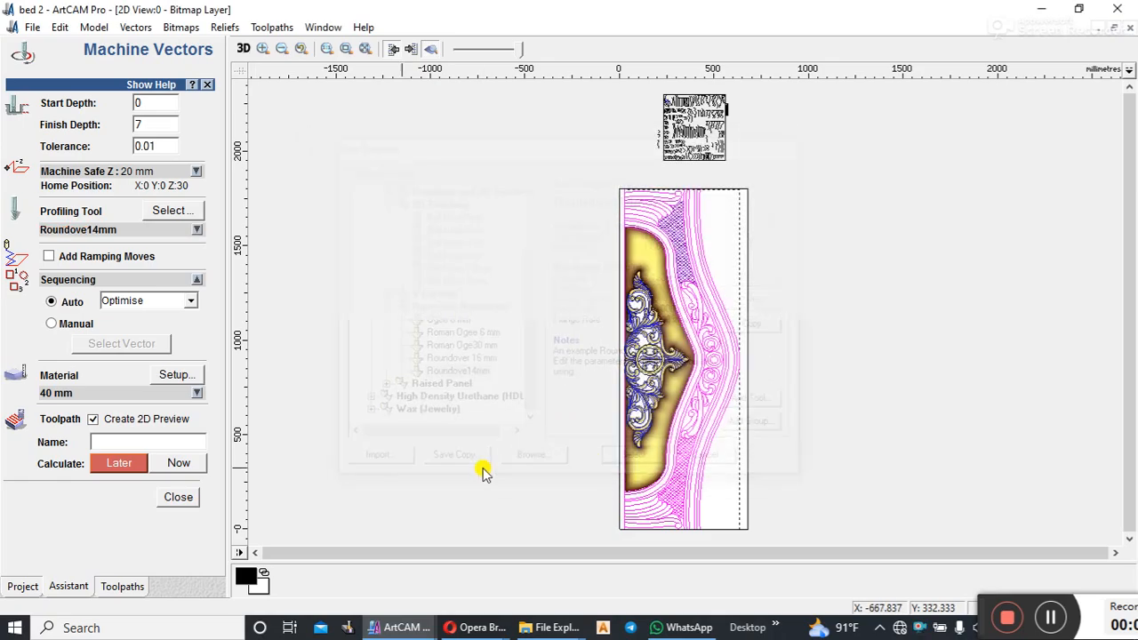
pyautogui.click(183, 464)
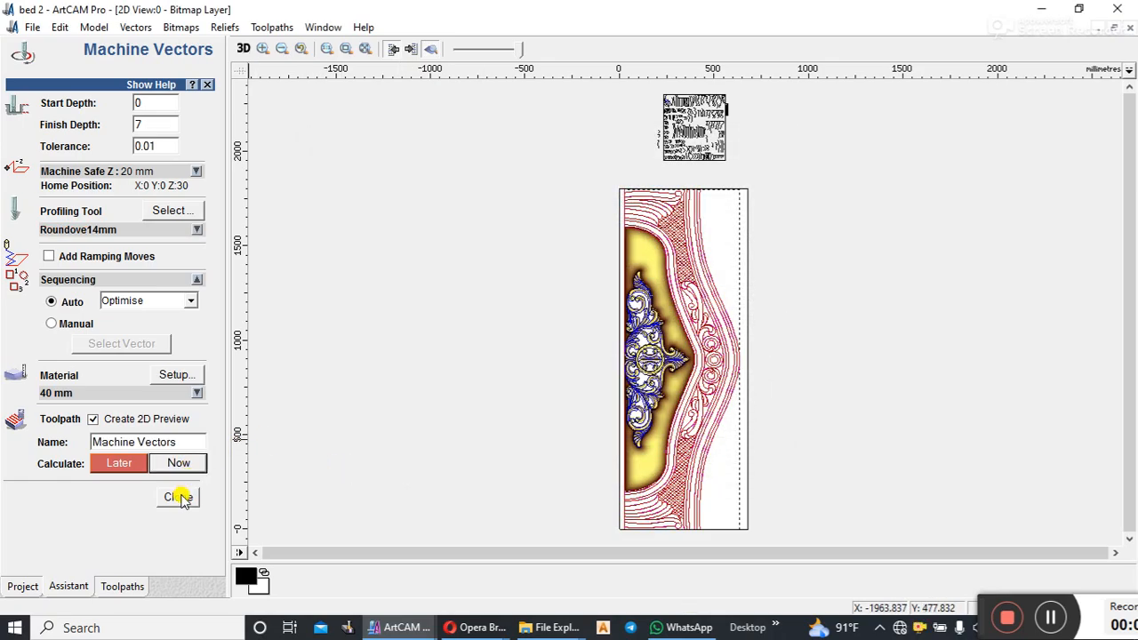
pyautogui.click(177, 497)
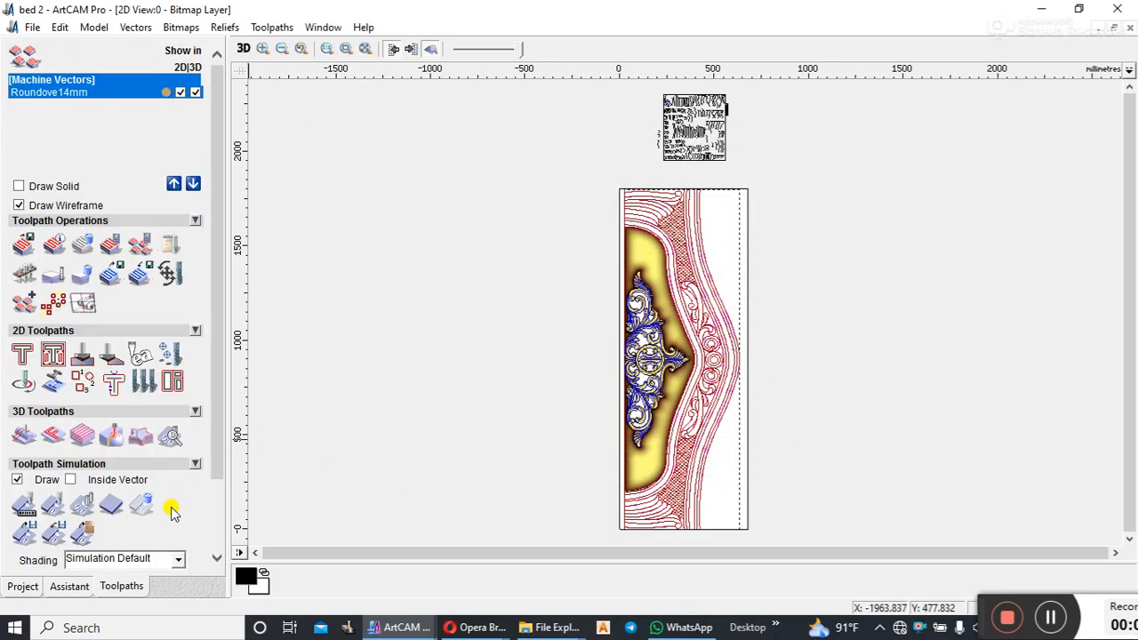
# Step: Simulate the Roundove14mm toolpath without abandoning the simulation and examine the carved panel in 3D
pyautogui.click(83, 506)
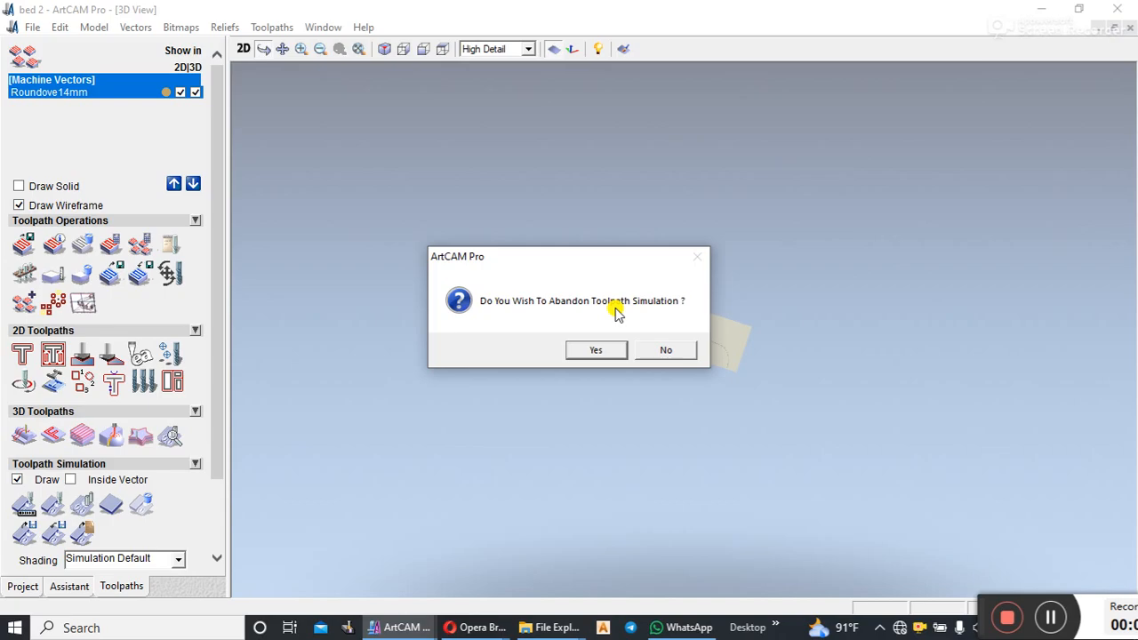
pyautogui.click(664, 351)
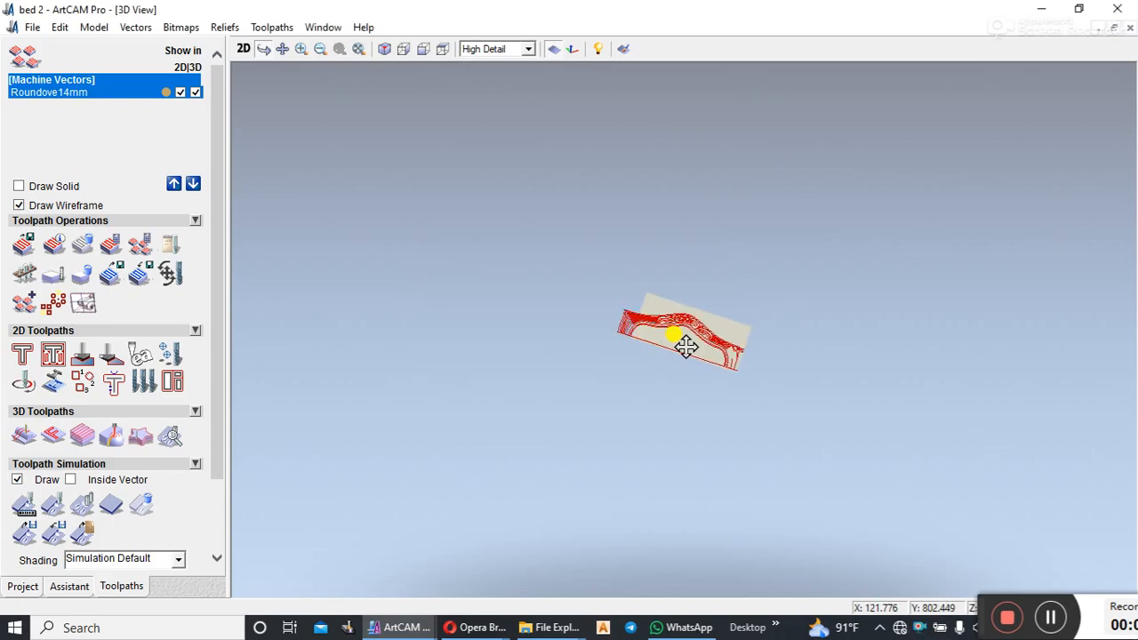
pyautogui.scroll(10, 686, 329)
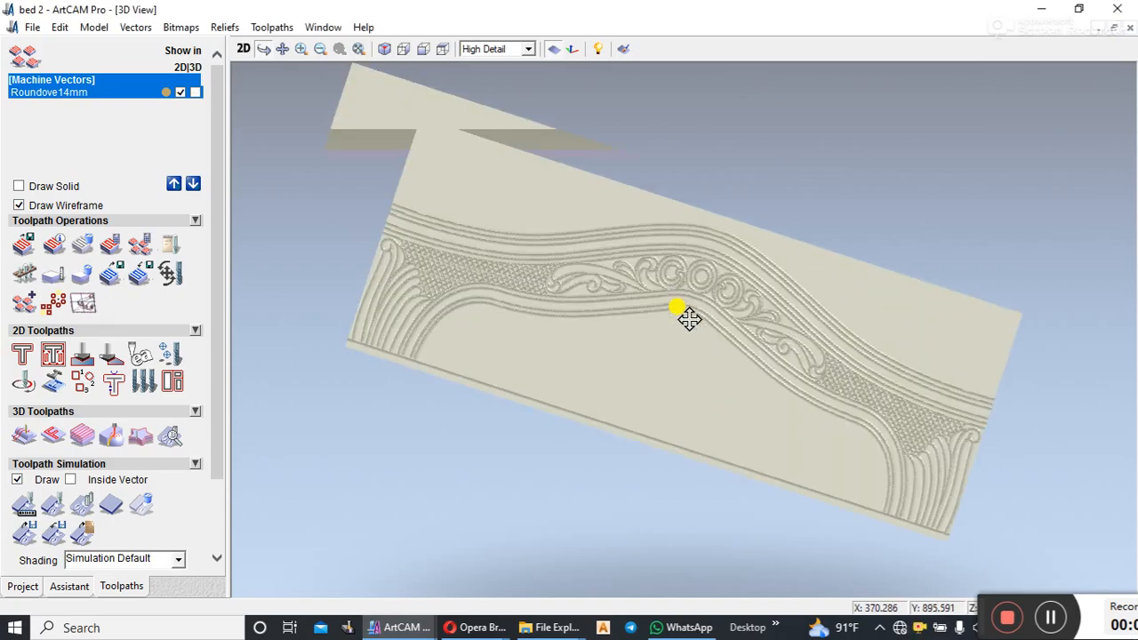
pyautogui.moveTo(923, 355); pyautogui.dragTo(368, 140)
# Step: Return to the 2D view and delete the Roundove14mm Machine Vectors toolpath
pyautogui.click(244, 49)
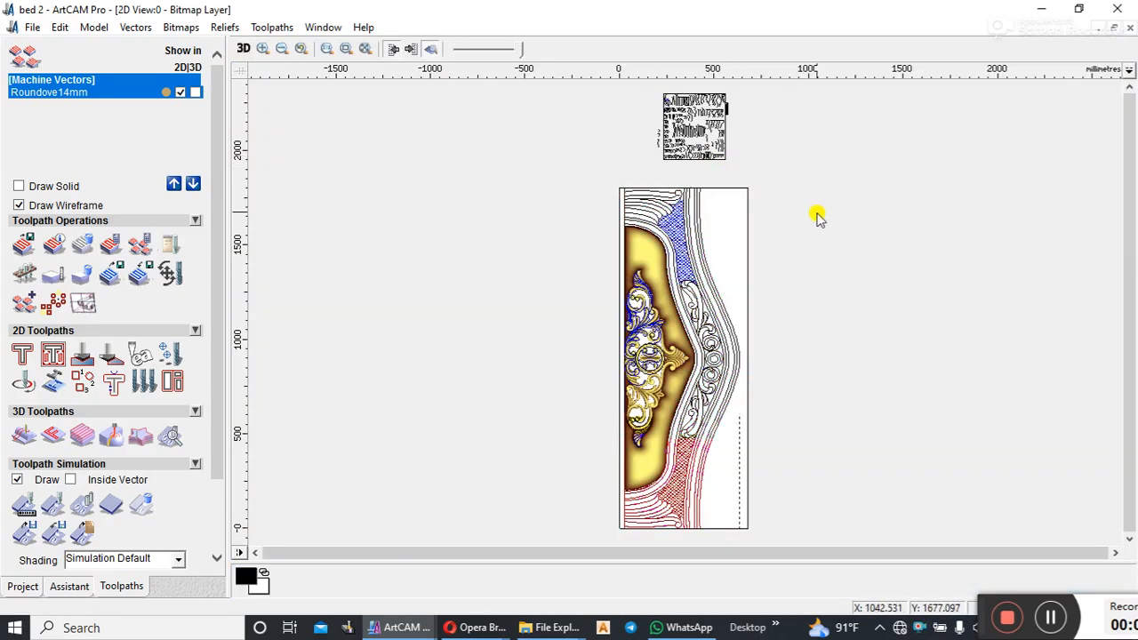
pyautogui.scroll(5, 693, 310)
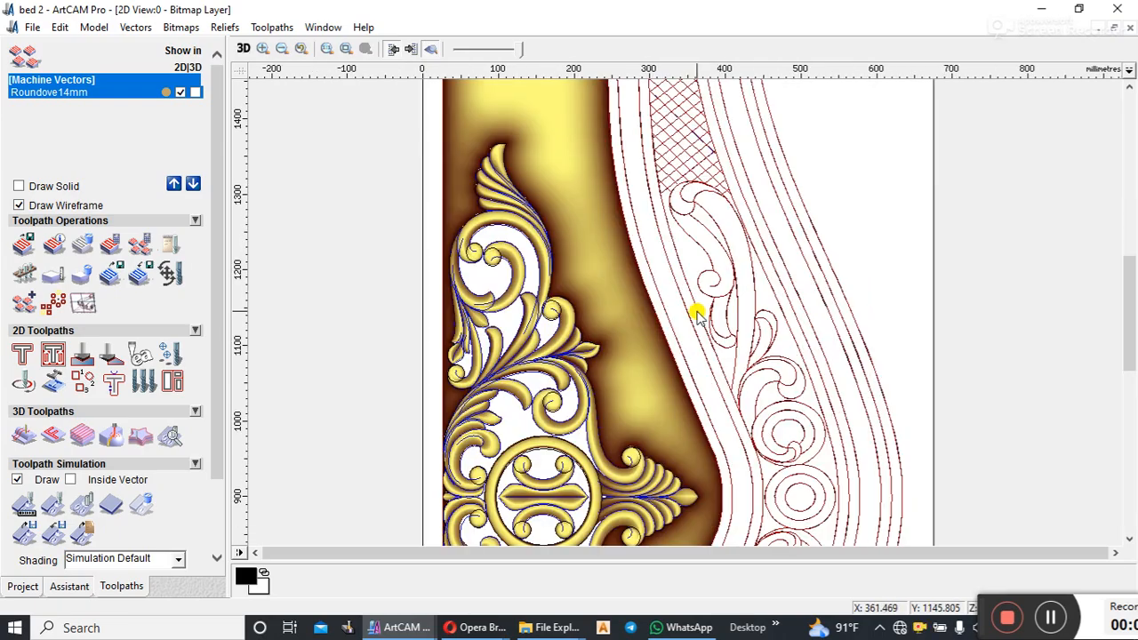
pyautogui.click(86, 242)
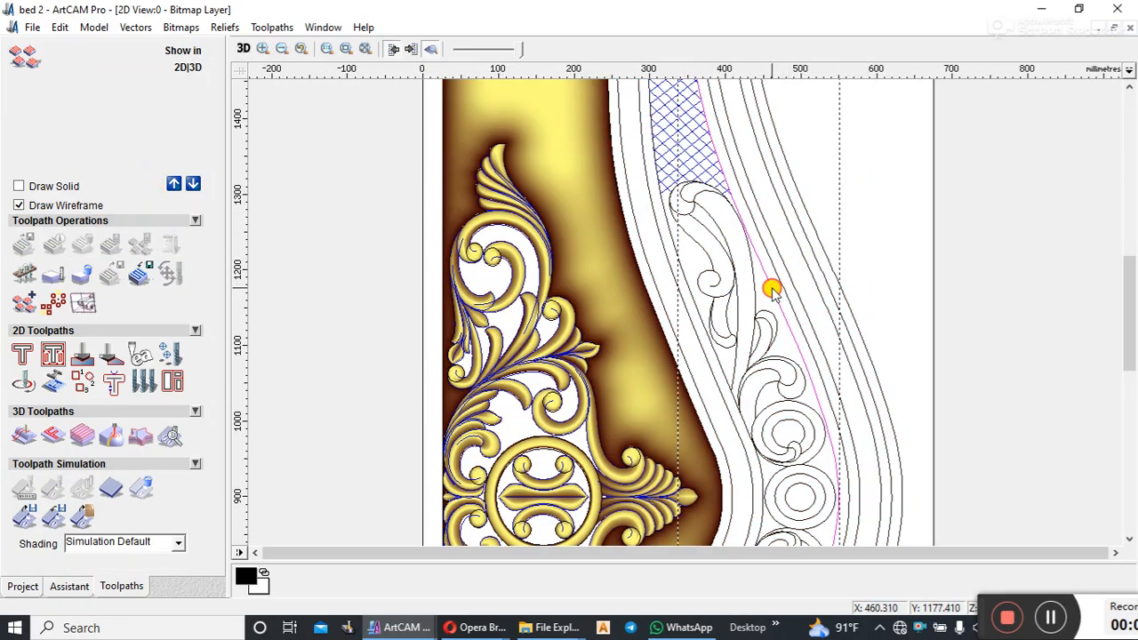
# Step: Select the boundary vector enclosing the golden relief area around the scroll ornament
pyautogui.scroll(-5, 772, 298)
pyautogui.scroll(3, 680, 373)
pyautogui.click(680, 373)
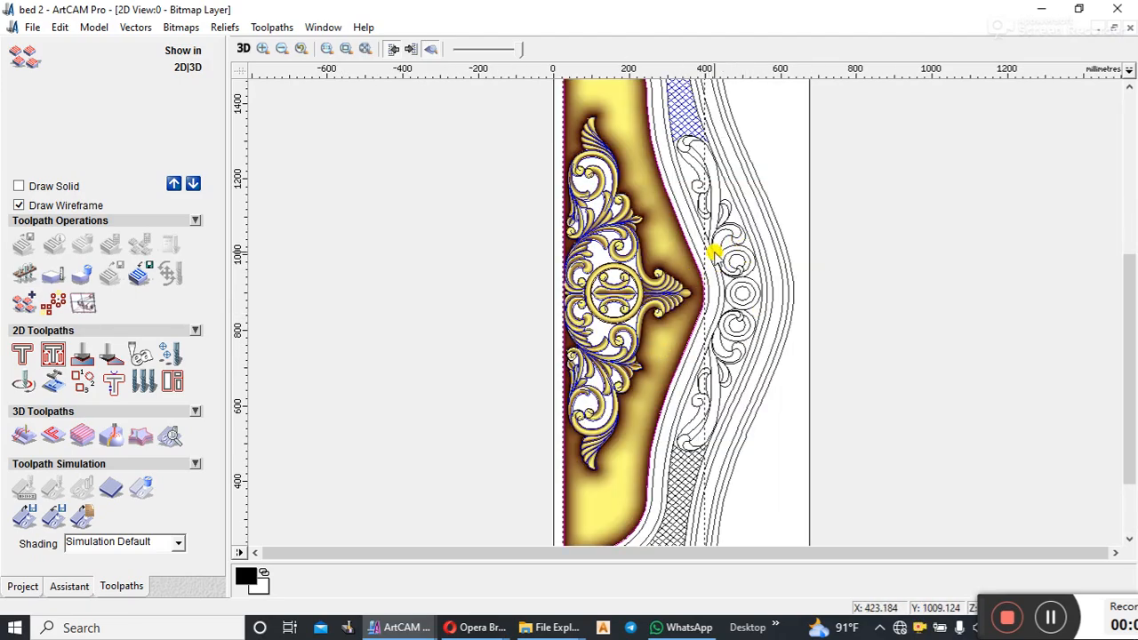
pyautogui.scroll(-4, 677, 277)
pyautogui.scroll(2, 698, 338)
# Step: Start a Machine Relief toolpath for the selected vector with the Offset strategy and an outside start point
pyautogui.click(25, 436)
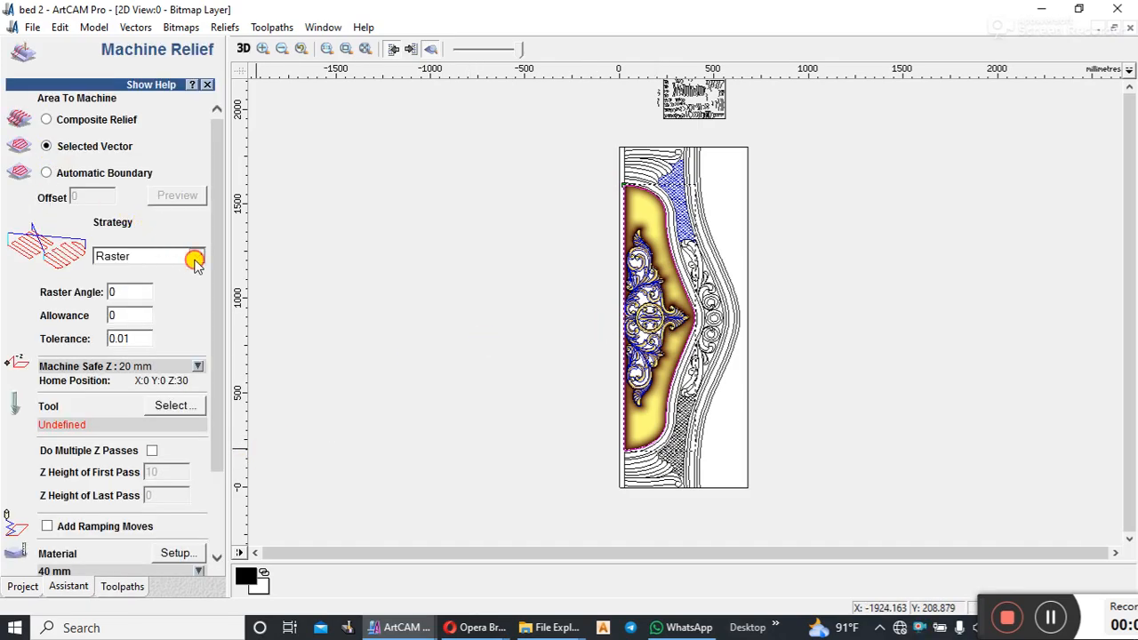
pyautogui.click(196, 257)
pyautogui.click(118, 271)
pyautogui.click(115, 339)
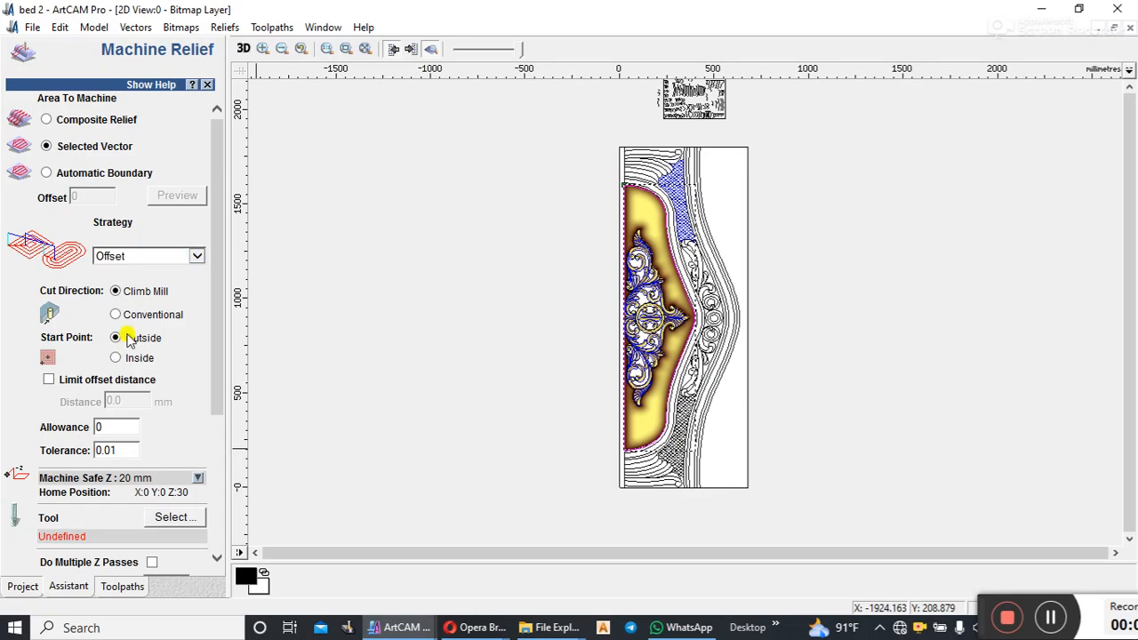
# Step: Choose the Ball Nose 6 mm tool from the 3D Finishing group, calculate the Machine Relief toolpath immediately and show the 3D view
pyautogui.scroll(-5, 216, 337)
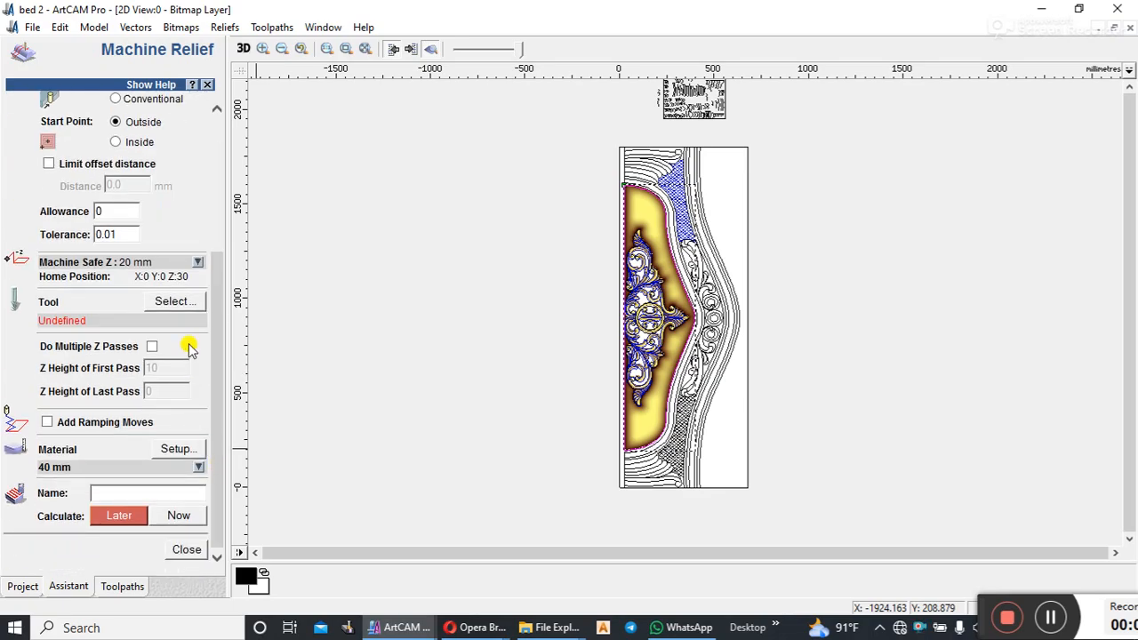
pyautogui.click(176, 302)
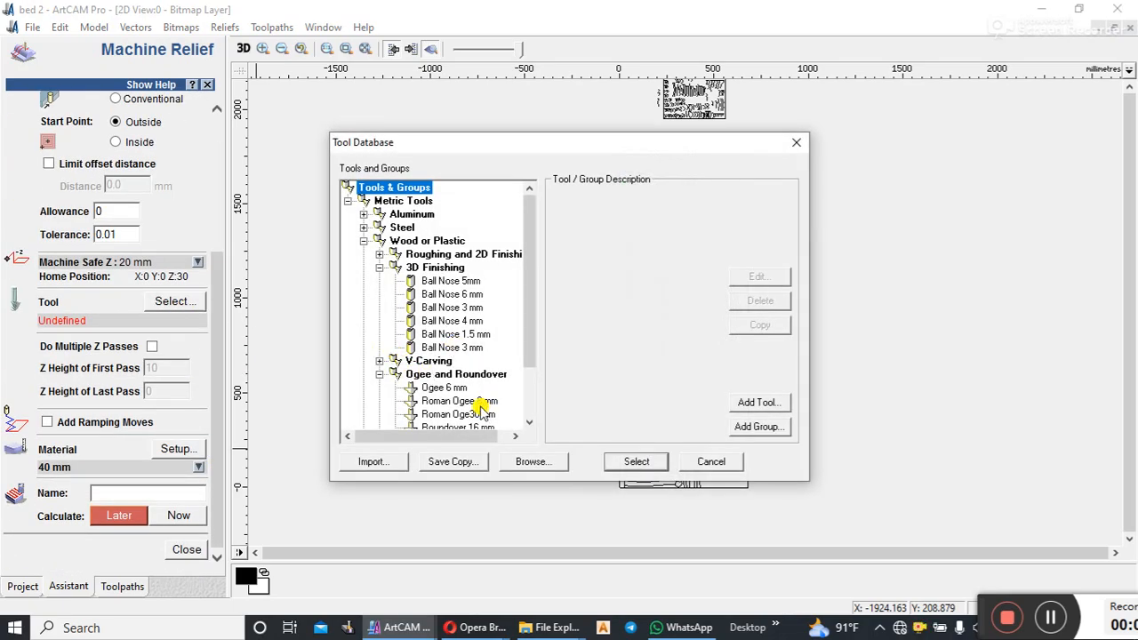
pyautogui.click(471, 294)
pyautogui.click(760, 277)
pyautogui.moveTo(770, 196); pyautogui.dragTo(720, 208)
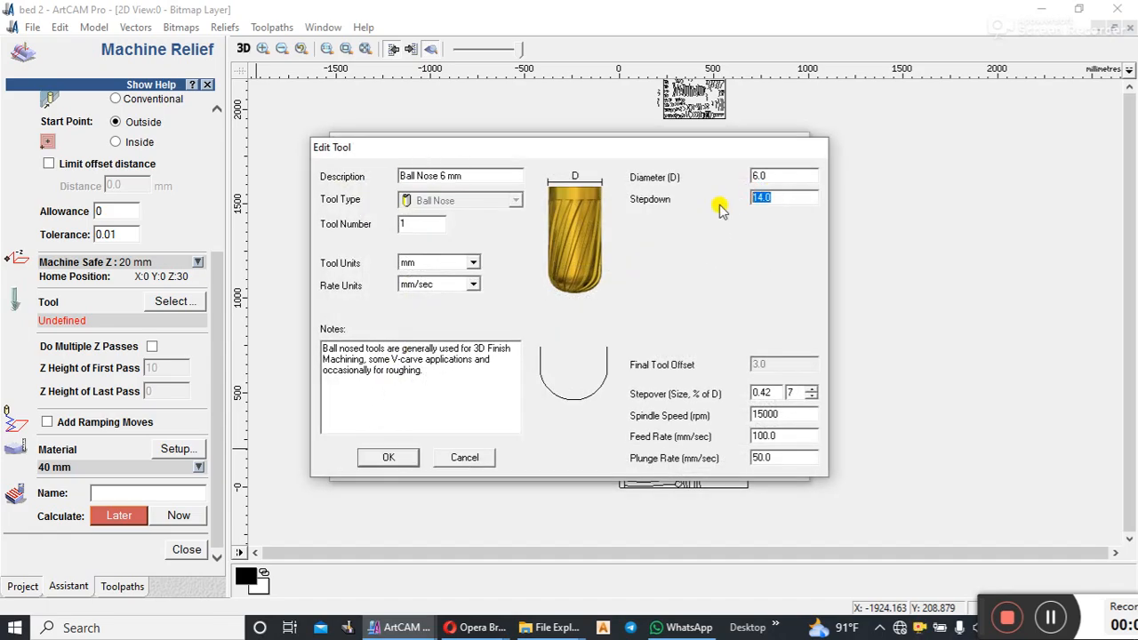
pyautogui.click(389, 457)
pyautogui.click(622, 459)
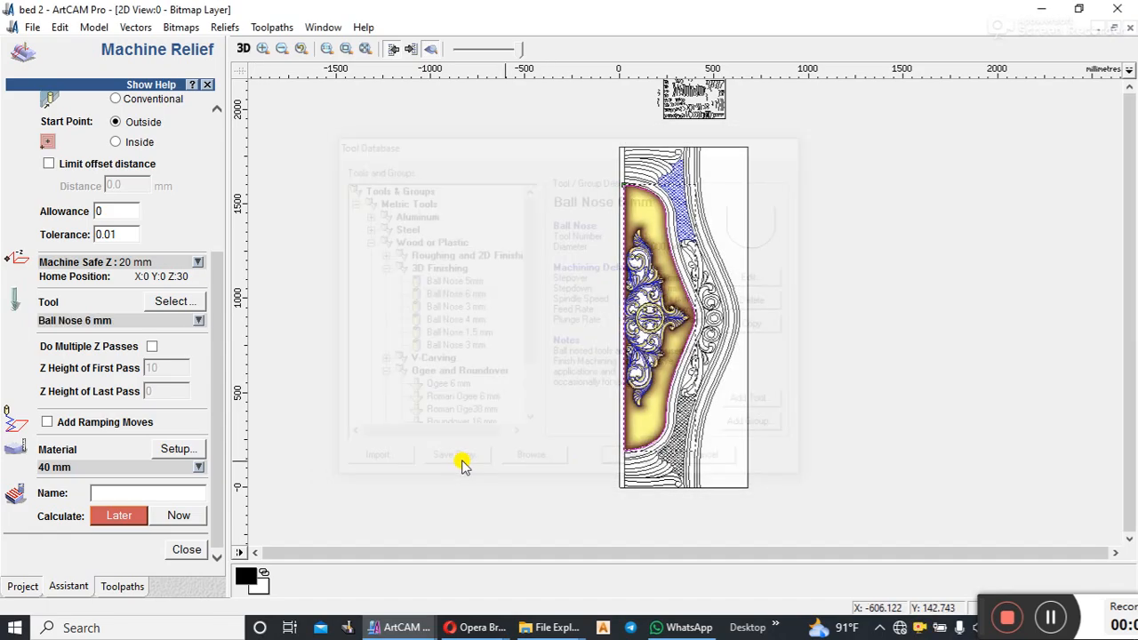
pyautogui.click(178, 515)
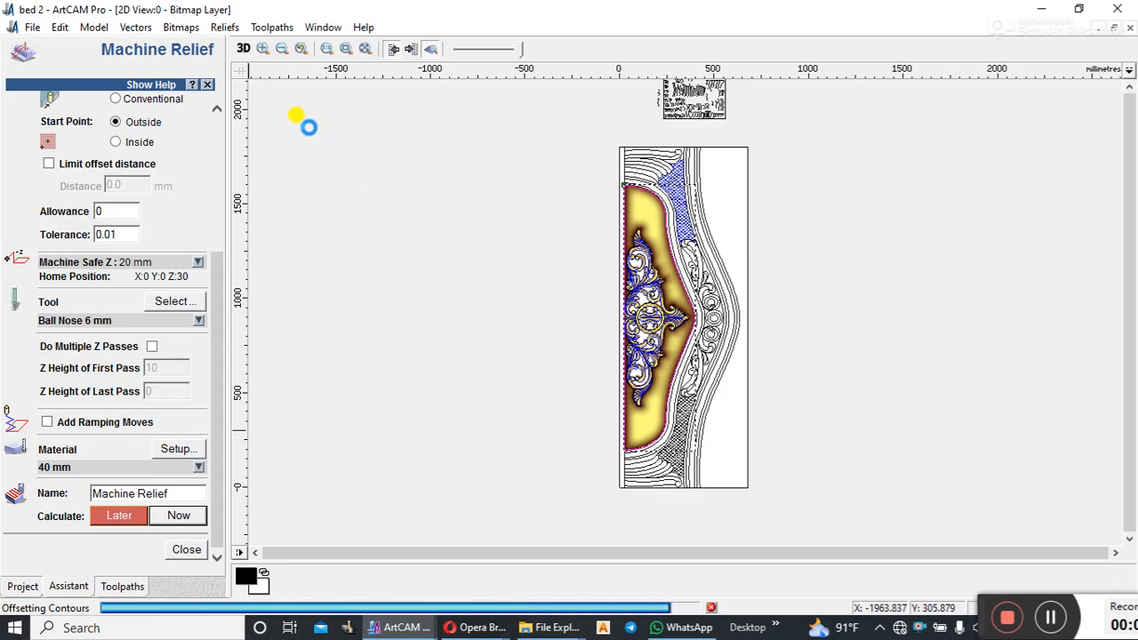
pyautogui.click(243, 49)
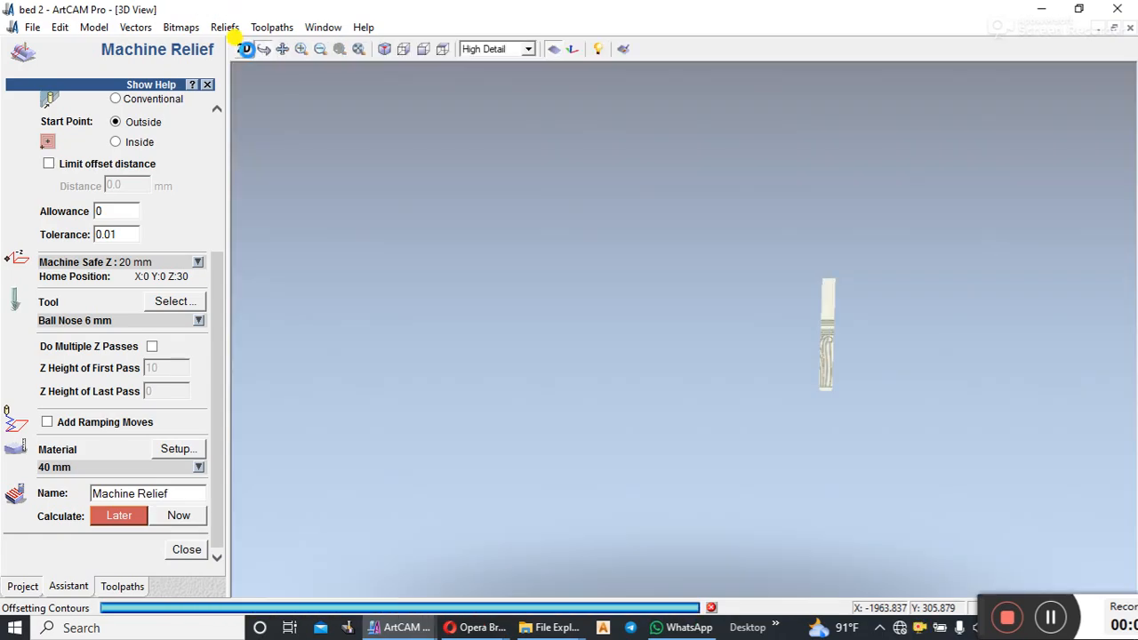
# Step: Close the Machine Relief settings and simulate the calculated Ball Nose 6 mm toolpath on the bed panel
pyautogui.click(667, 349)
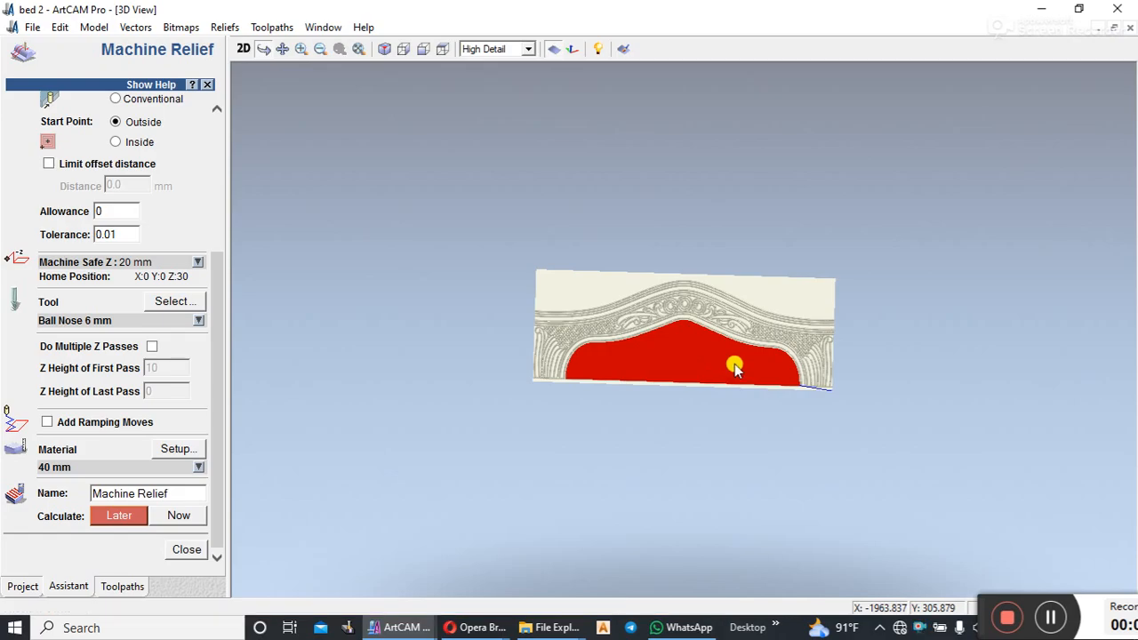
pyautogui.moveTo(740, 351)
pyautogui.mouseDown()
pyautogui.moveTo(658, 444)
pyautogui.moveTo(643, 279)
pyautogui.moveTo(732, 195)
pyautogui.moveTo(732, 366)
pyautogui.mouseUp()
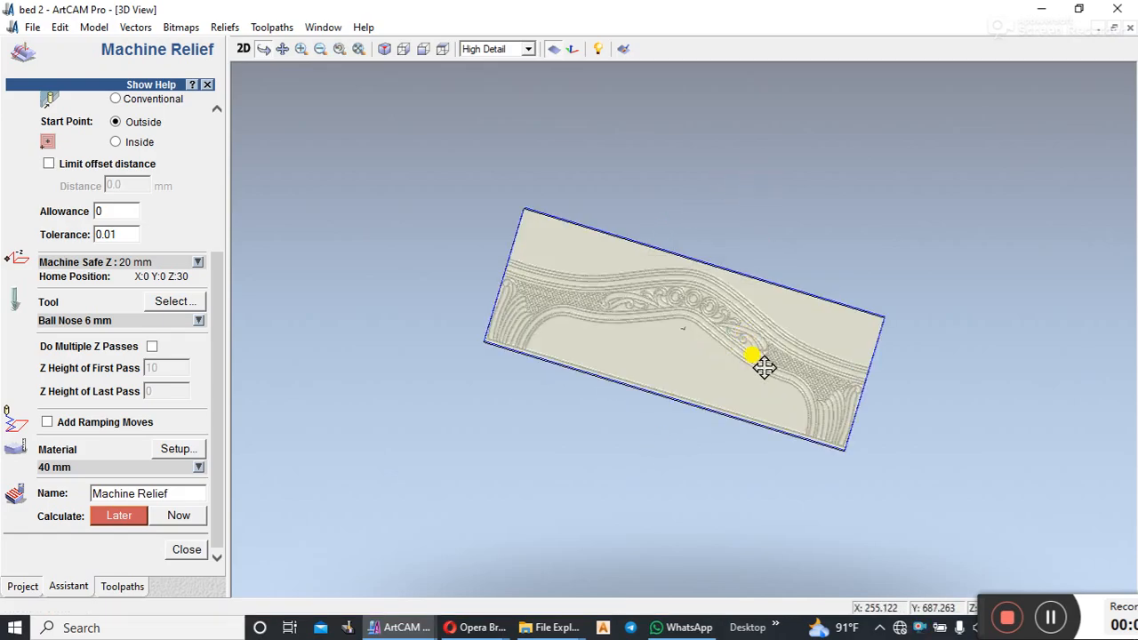
pyautogui.scroll(5, 708, 467)
pyautogui.scroll(-3, 731, 453)
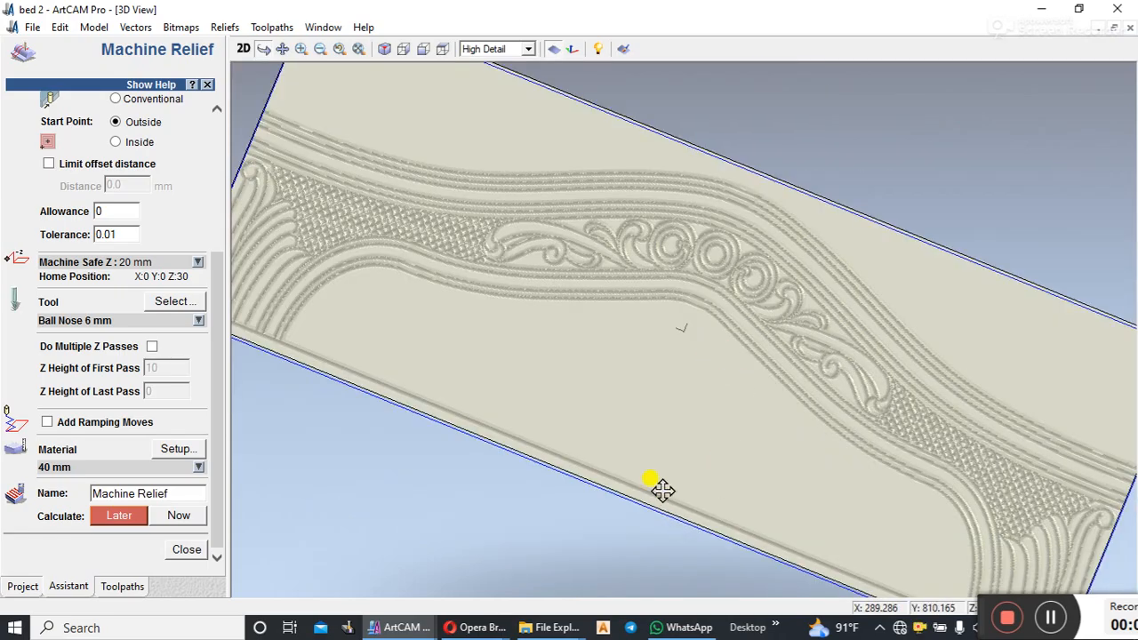
pyautogui.scroll(-5, 563, 399)
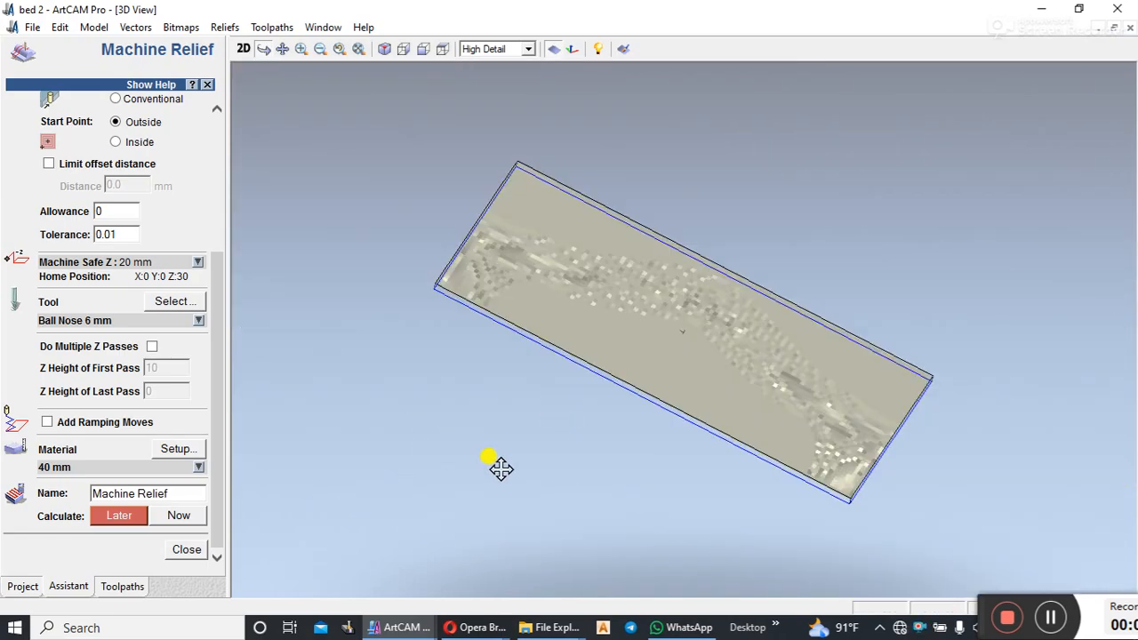
pyautogui.click(185, 549)
pyautogui.click(80, 504)
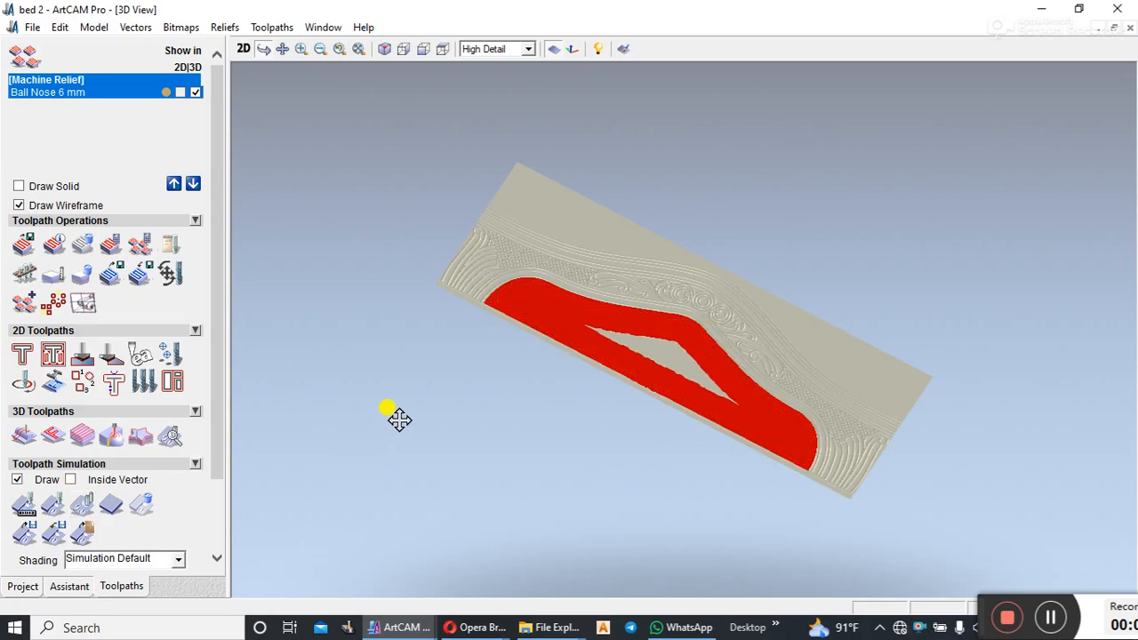
# Step: Examine the simulated carving of the central scroll ornament and its surrounding border from several angles and distances
pyautogui.scroll(3, 702, 382)
pyautogui.moveTo(702, 382)
pyautogui.mouseDown()
pyautogui.moveTo(630, 536)
pyautogui.moveTo(576, 406)
pyautogui.moveTo(602, 308)
pyautogui.moveTo(674, 384)
pyautogui.moveTo(533, 279)
pyautogui.moveTo(632, 363)
pyautogui.moveTo(901, 426)
pyautogui.moveTo(905, 344)
pyautogui.mouseUp()
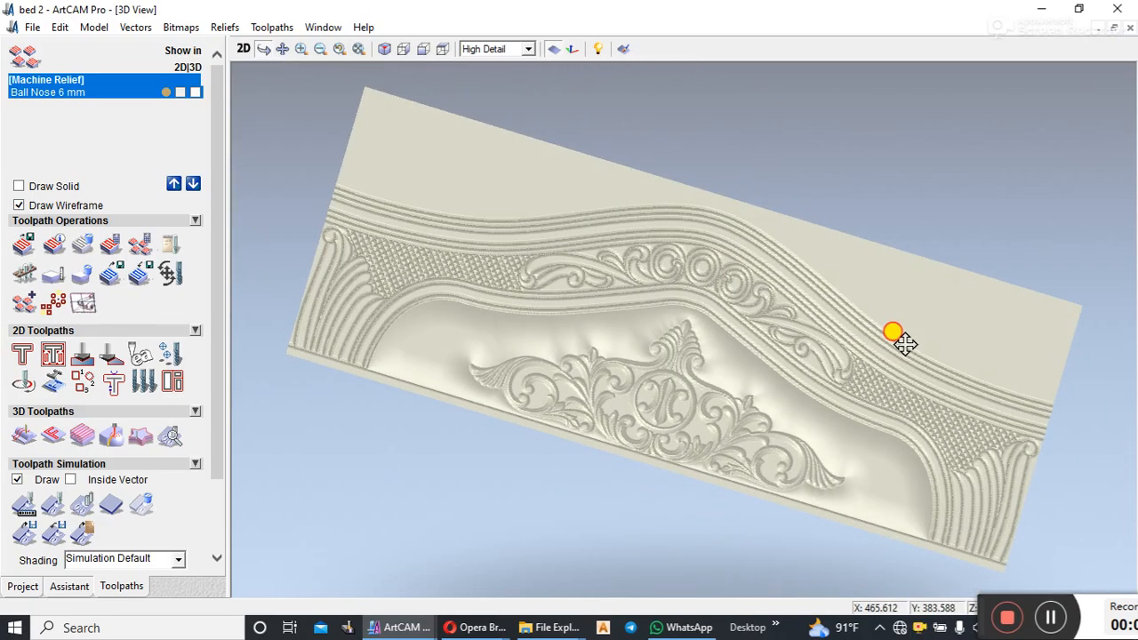
pyautogui.moveTo(757, 381); pyautogui.dragTo(762, 432)
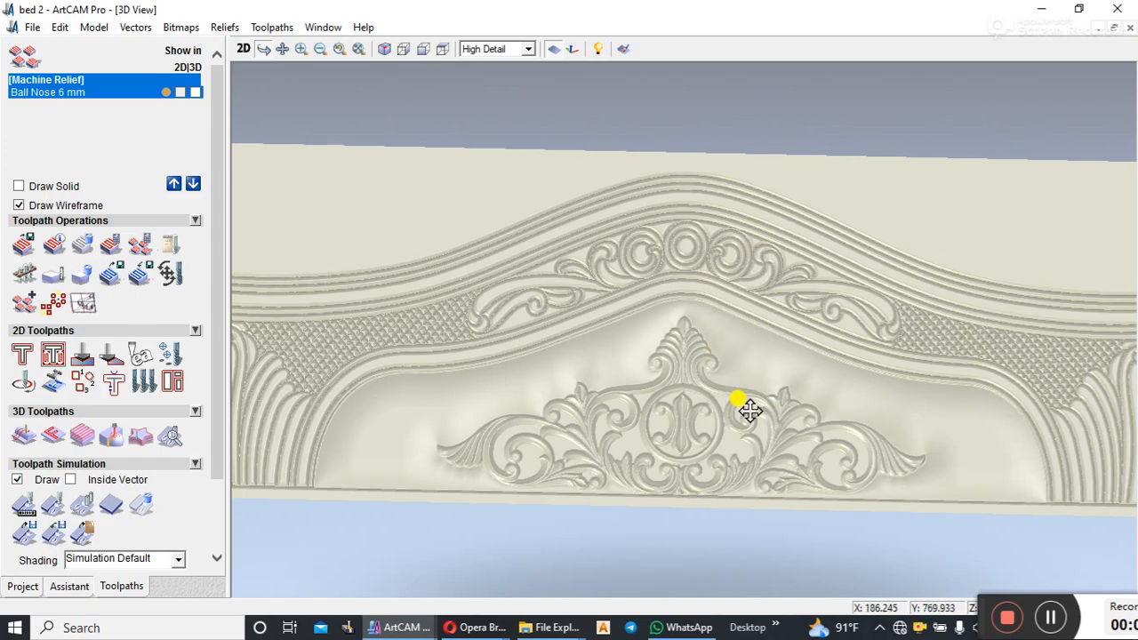
pyautogui.scroll(-2, 749, 410)
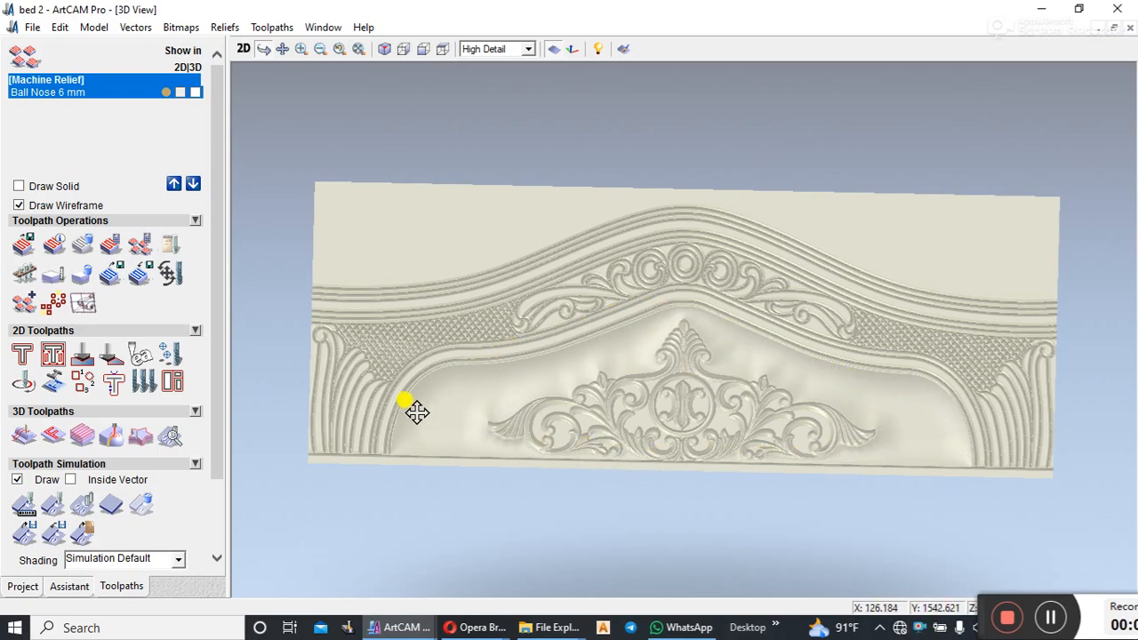
pyautogui.moveTo(744, 409); pyautogui.dragTo(800, 338)
pyautogui.moveTo(859, 372); pyautogui.dragTo(724, 426)
pyautogui.scroll(5, 755, 419)
pyautogui.moveTo(724, 368); pyautogui.dragTo(747, 444)
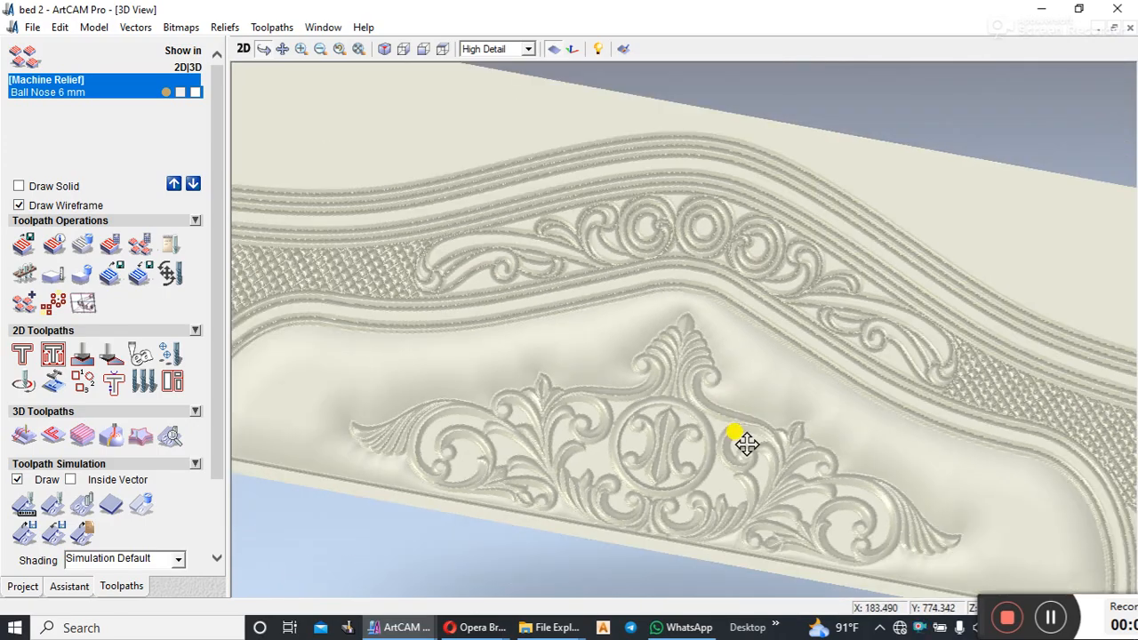
pyautogui.moveTo(803, 414); pyautogui.dragTo(702, 463)
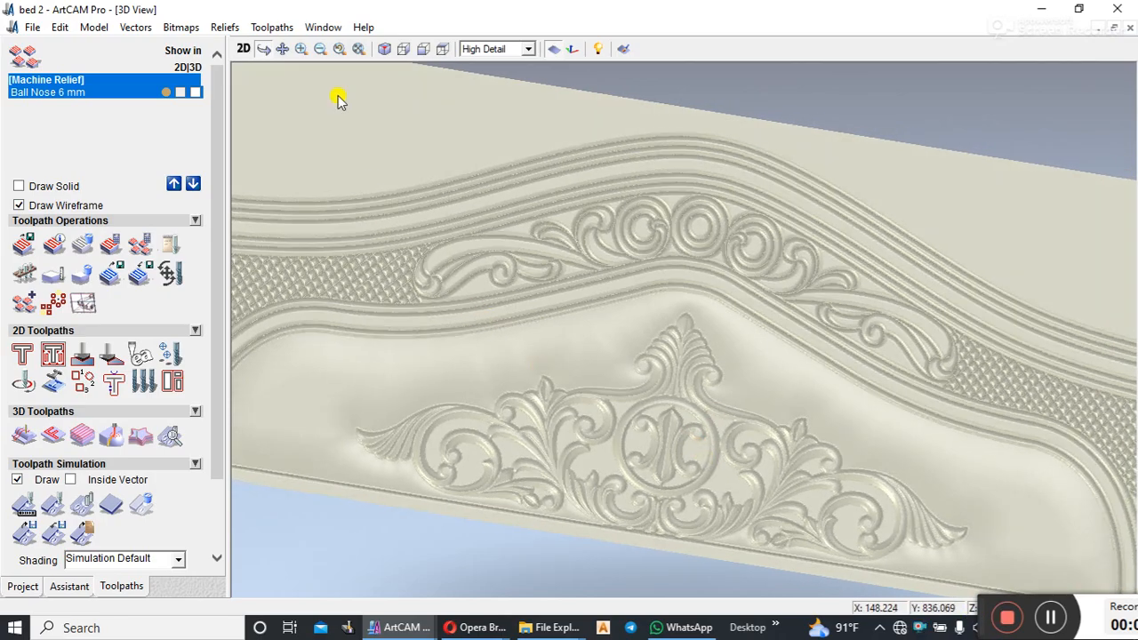
pyautogui.moveTo(498, 255); pyautogui.dragTo(667, 258)
pyautogui.scroll(-2, 726, 320)
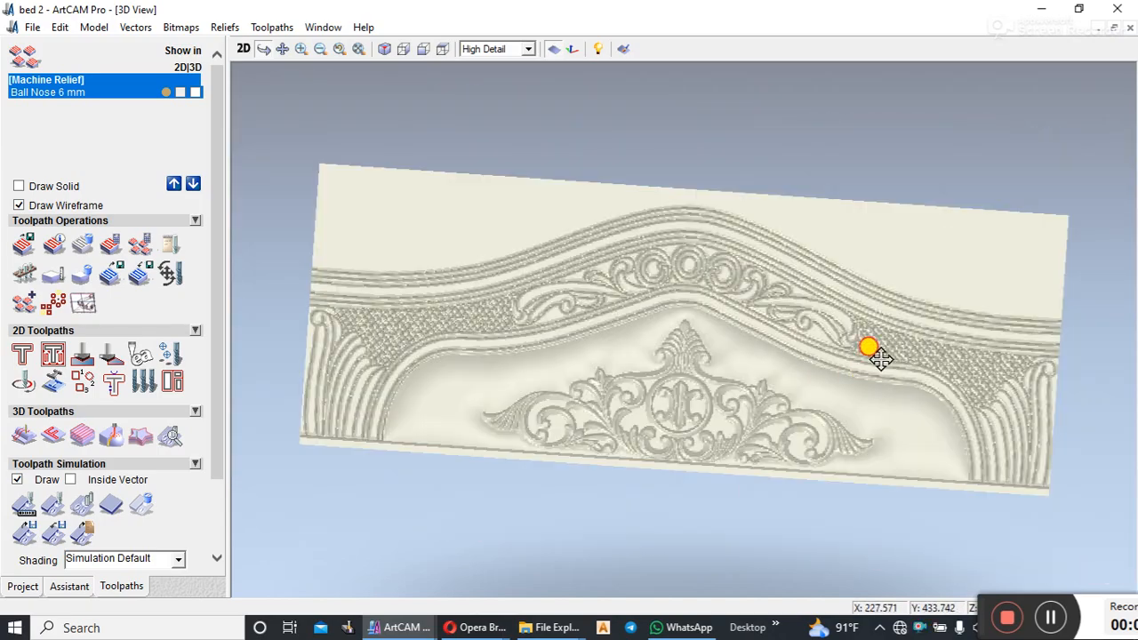
pyautogui.moveTo(586, 374); pyautogui.dragTo(809, 324)
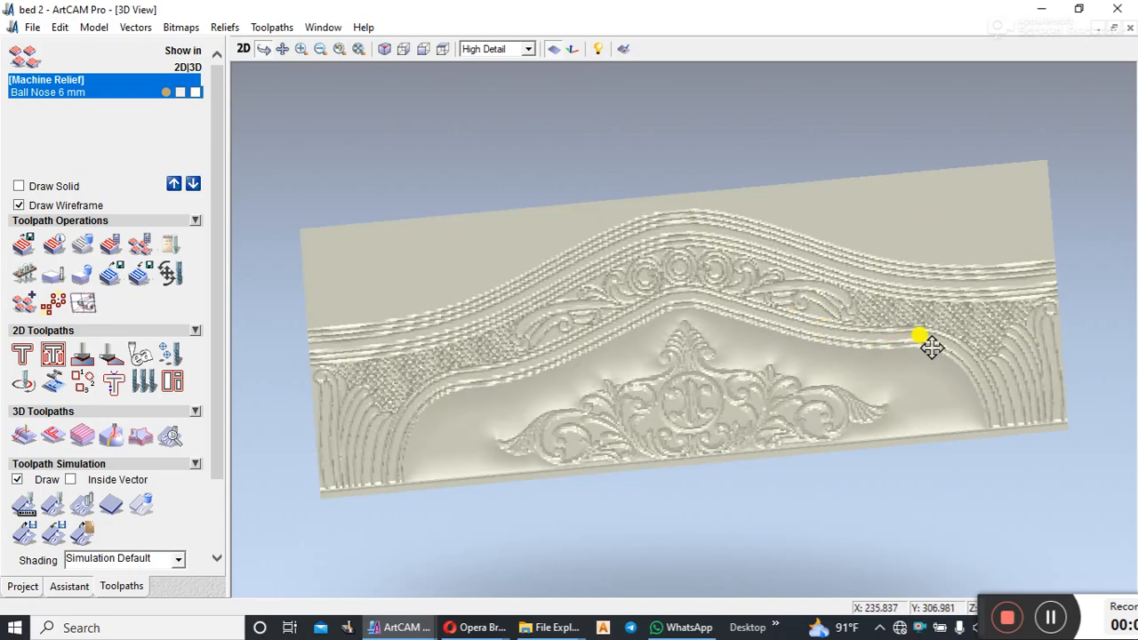
pyautogui.moveTo(958, 366); pyautogui.dragTo(863, 419)
pyautogui.scroll(2, 754, 382)
pyautogui.moveTo(724, 377)
pyautogui.mouseDown()
pyautogui.moveTo(697, 334)
pyautogui.moveTo(672, 365)
pyautogui.moveTo(693, 385)
pyautogui.moveTo(738, 371)
pyautogui.mouseUp()
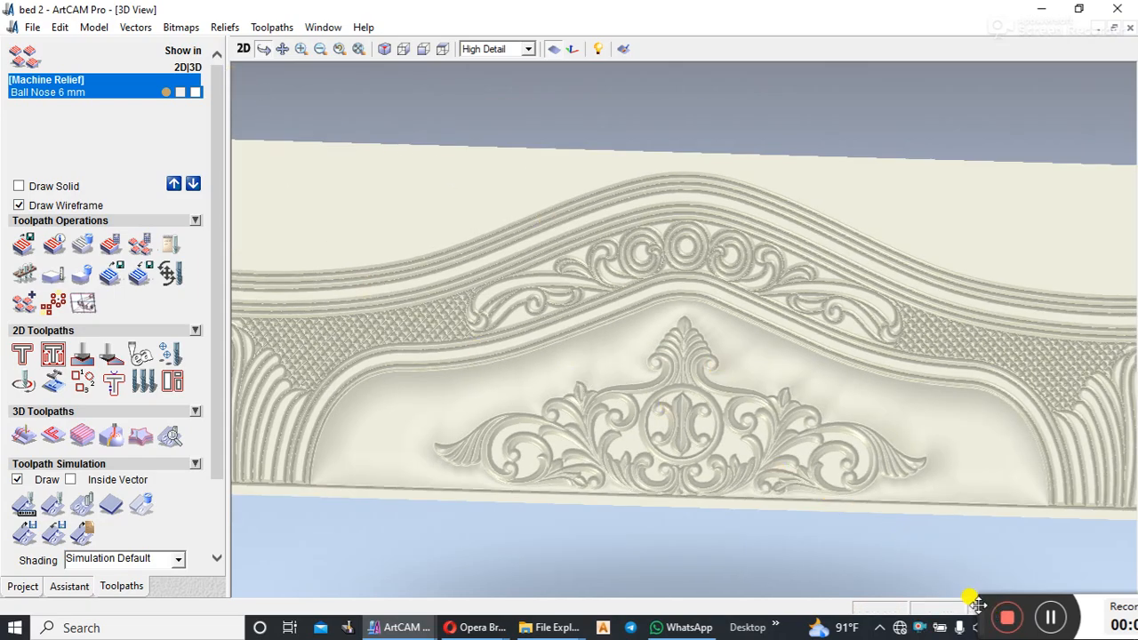
pyautogui.moveTo(978, 605); pyautogui.dragTo(708, 550)
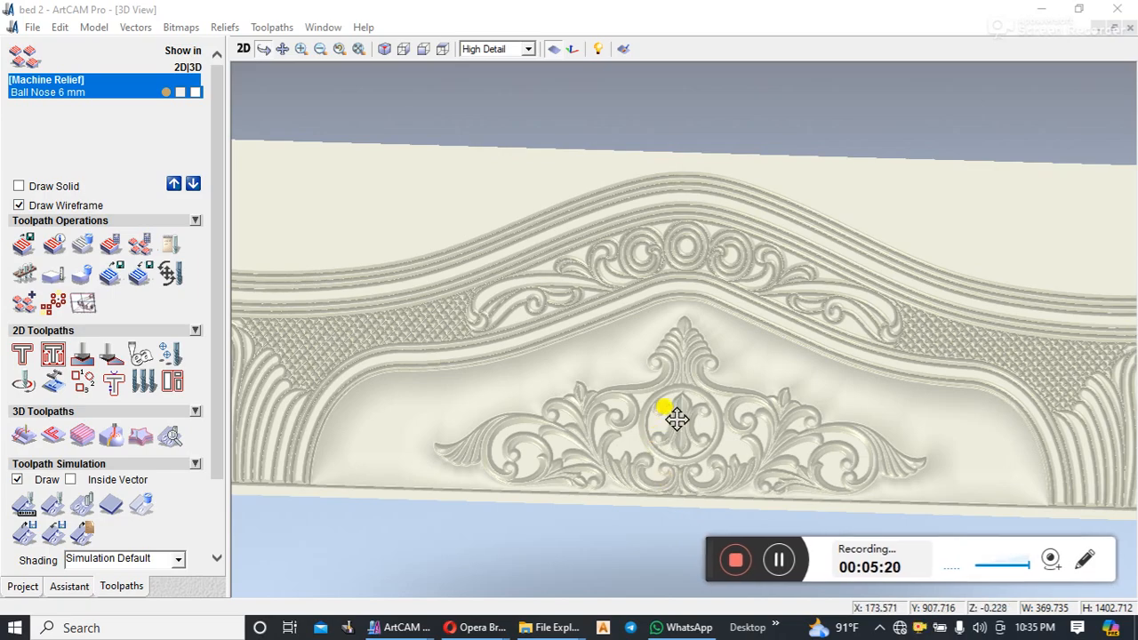